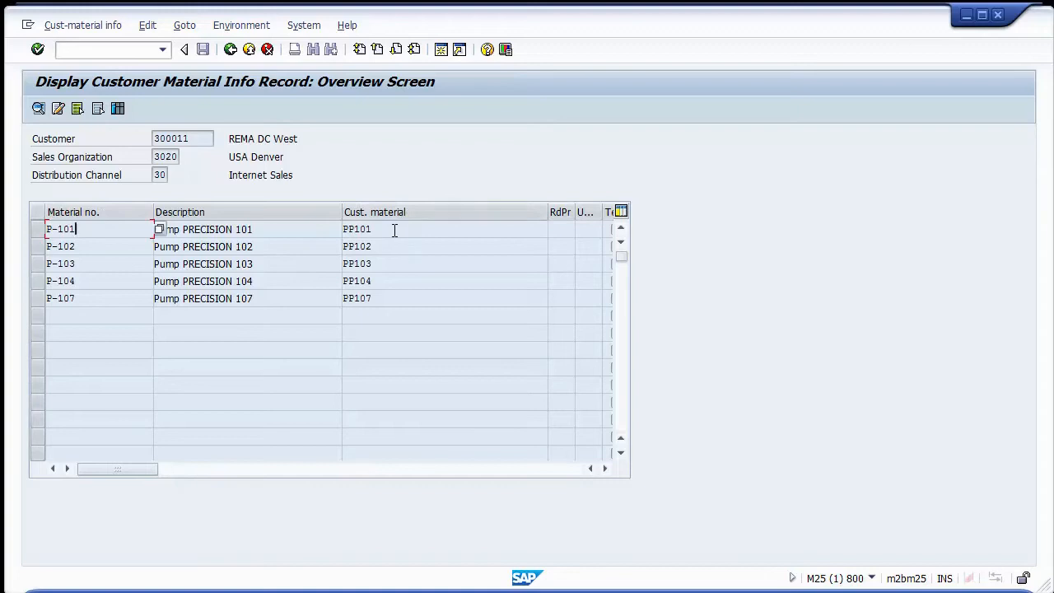
- Compare the customer material numbers with the corresponding material numbers in the overview list of info records
click(392, 246)
click(388, 263)
click(387, 282)
click(386, 297)
click(123, 229)
drag(74, 229, 44, 230)
drag(379, 229, 338, 229)
click(395, 232)
click(123, 230)
double_click(387, 229)
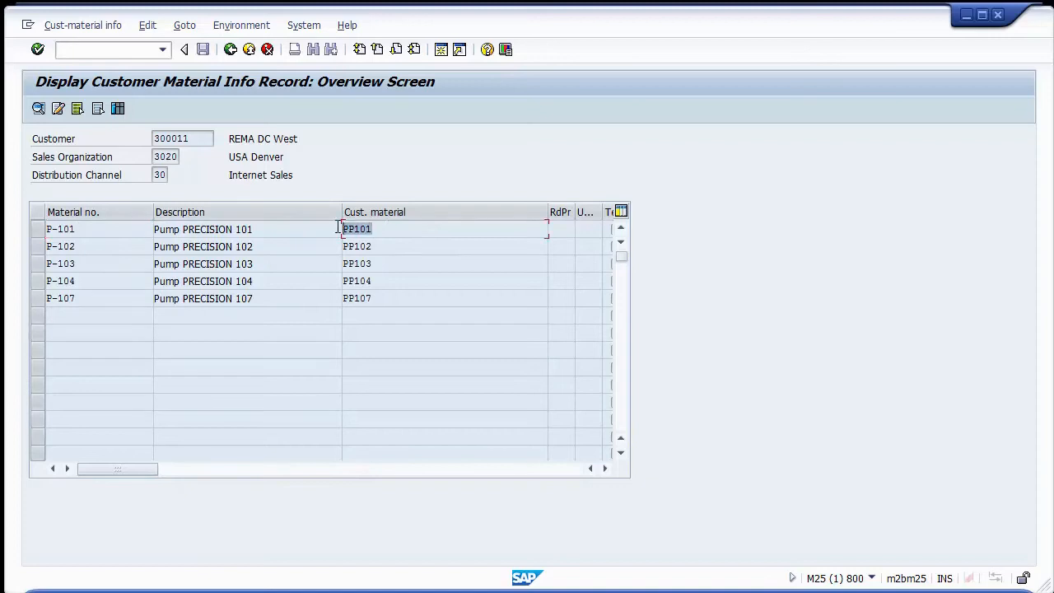
click(393, 229)
- Review the material descriptions of the pumps in the info record overview list
drag(257, 231, 150, 232)
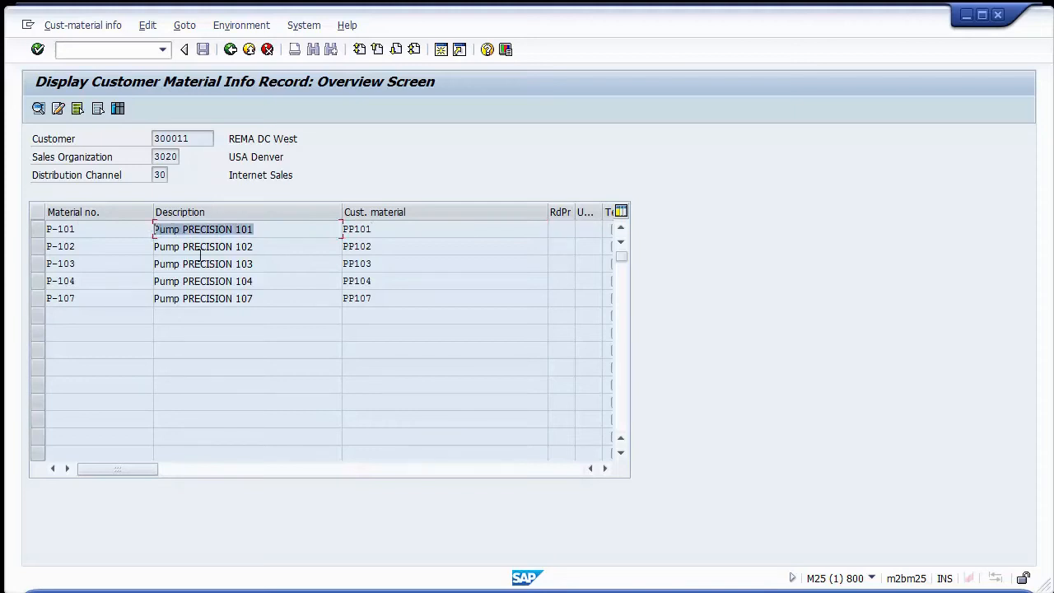
drag(253, 247, 138, 241)
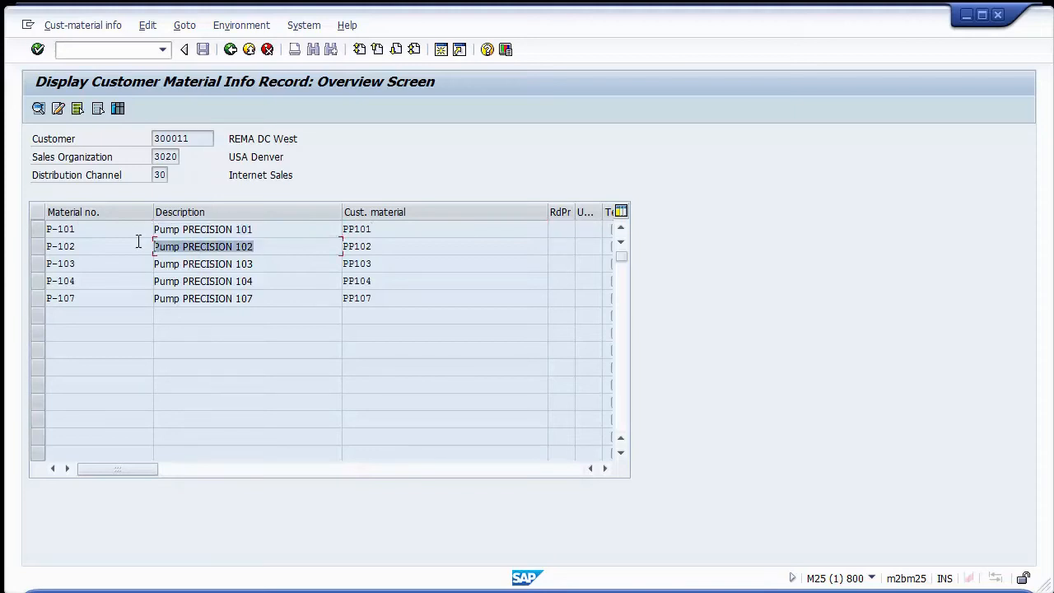
click(275, 264)
click(257, 298)
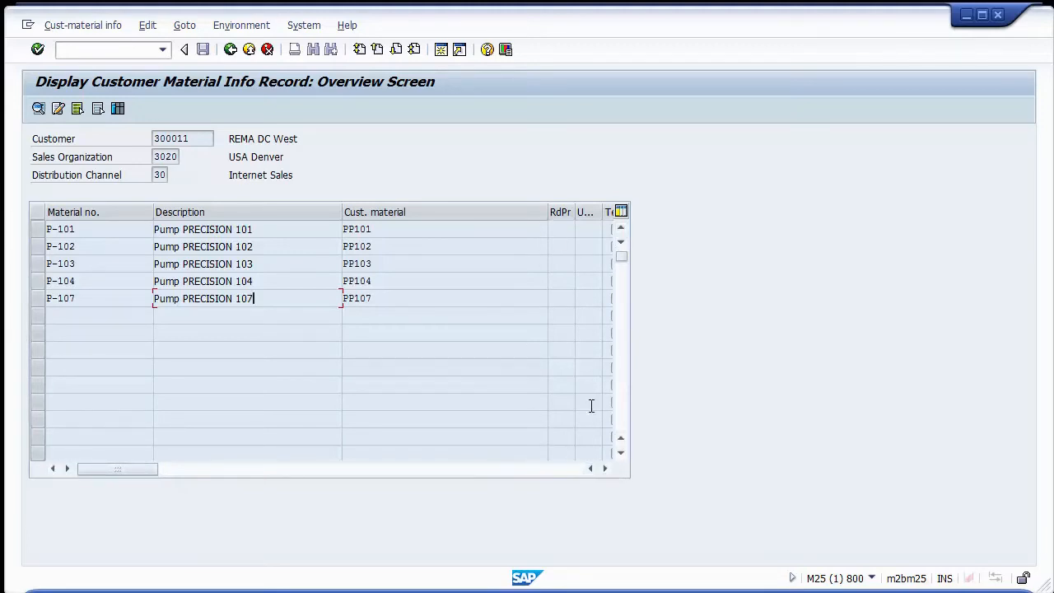
- Narrow the Cust. material column and widen the UMGr column, then check the RdPr, UMGr and Text columns
drag(547, 215, 444, 215)
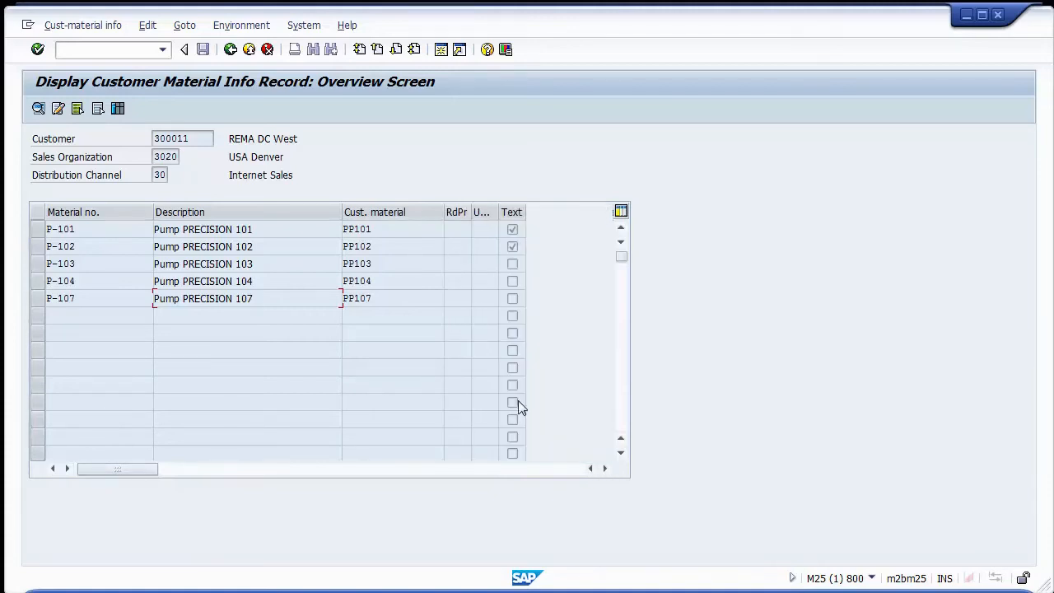
click(461, 228)
drag(497, 217, 505, 217)
click(495, 229)
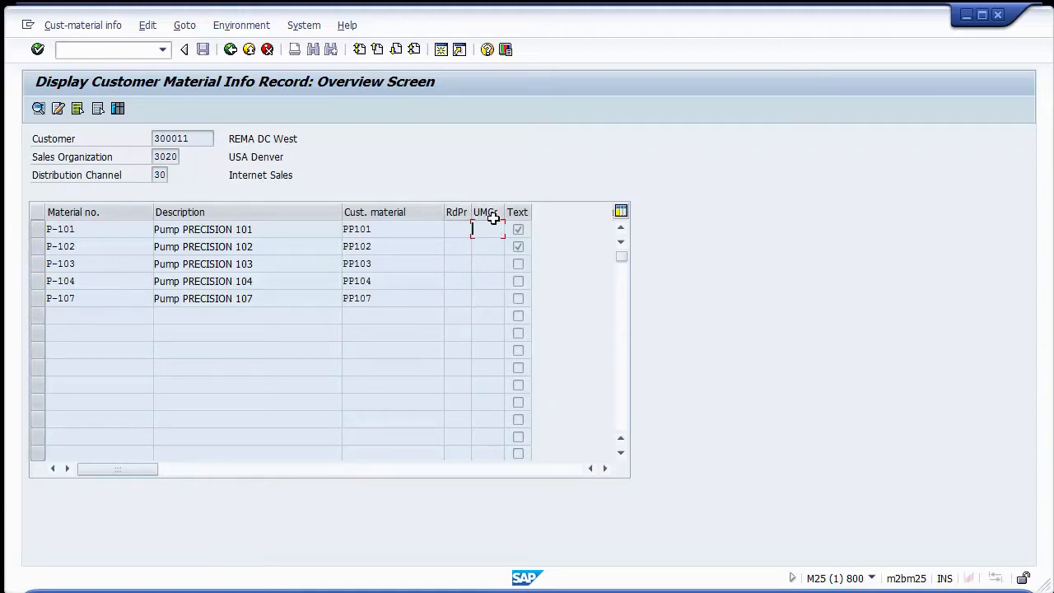
click(519, 244)
click(98, 32)
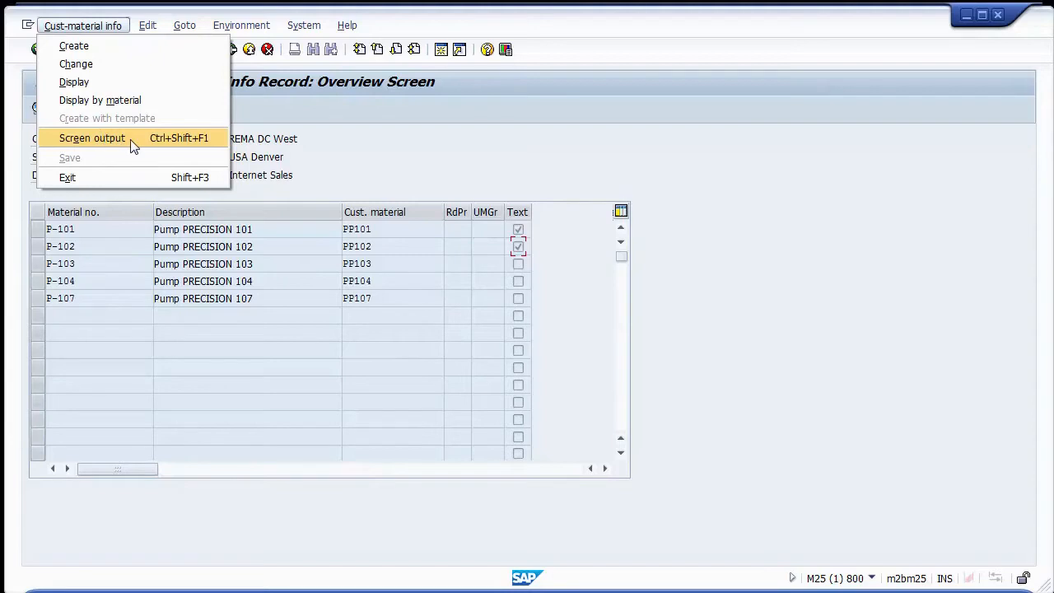
mouse_move(147, 31)
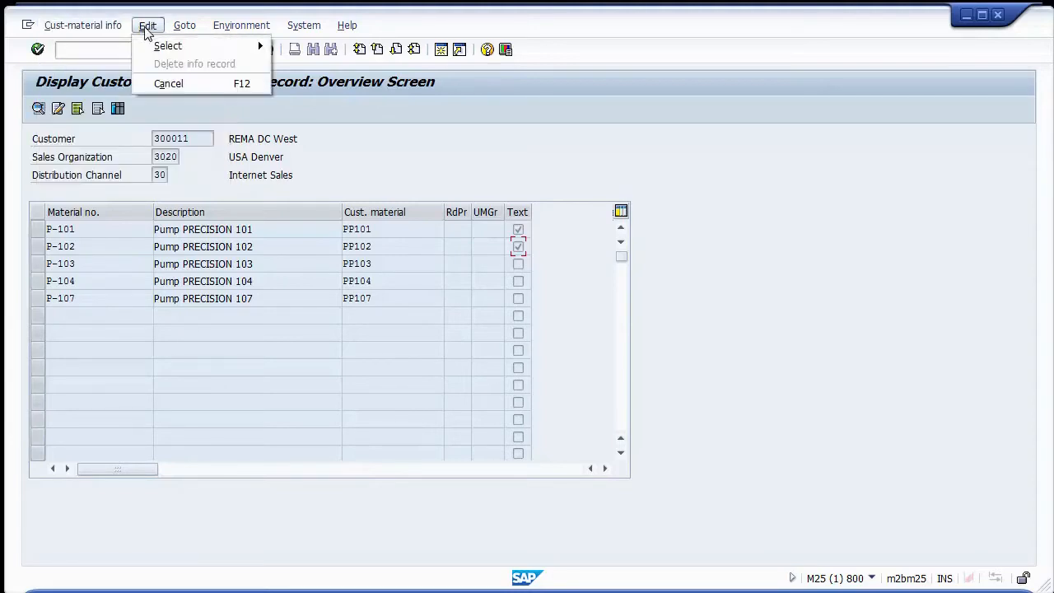
mouse_move(160, 51)
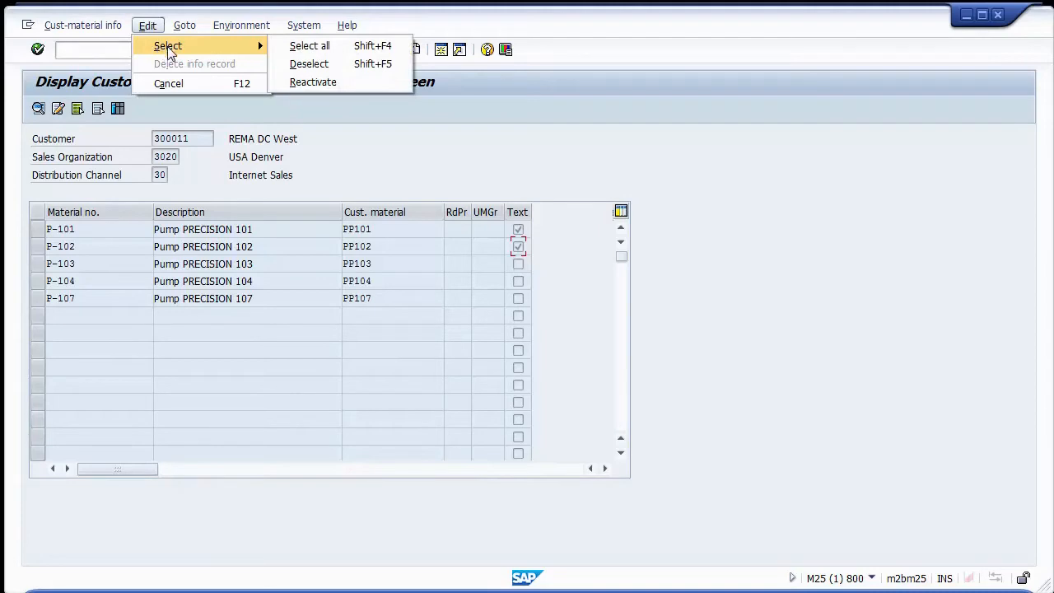
mouse_move(184, 31)
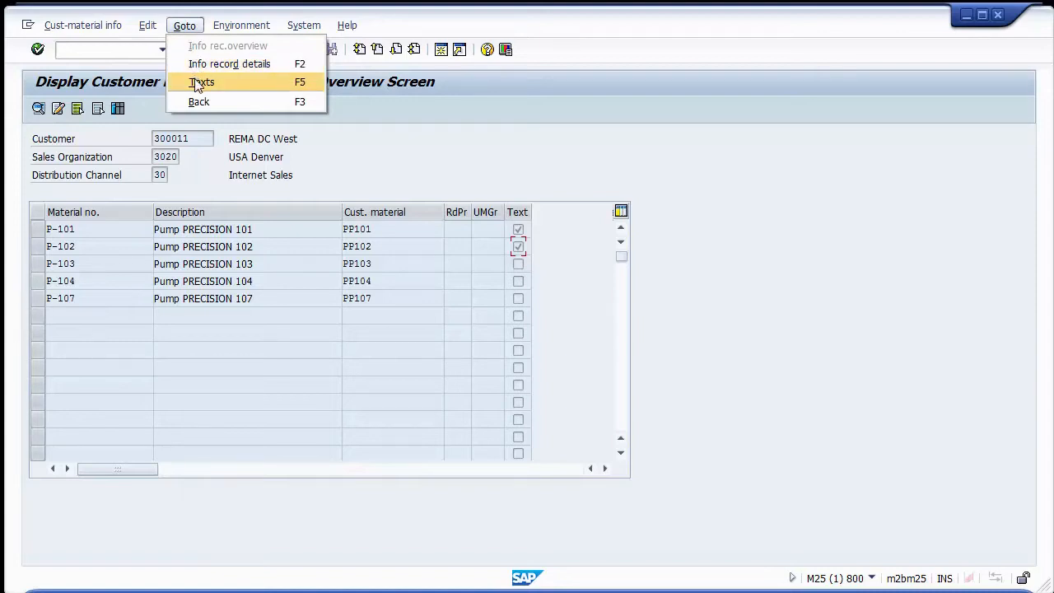
mouse_move(241, 26)
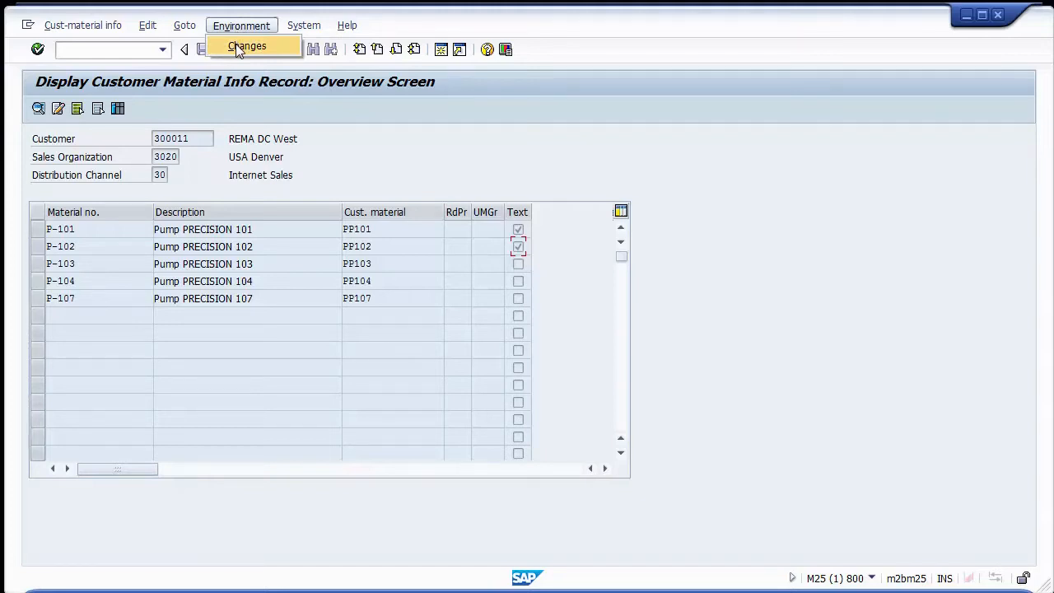
click(307, 96)
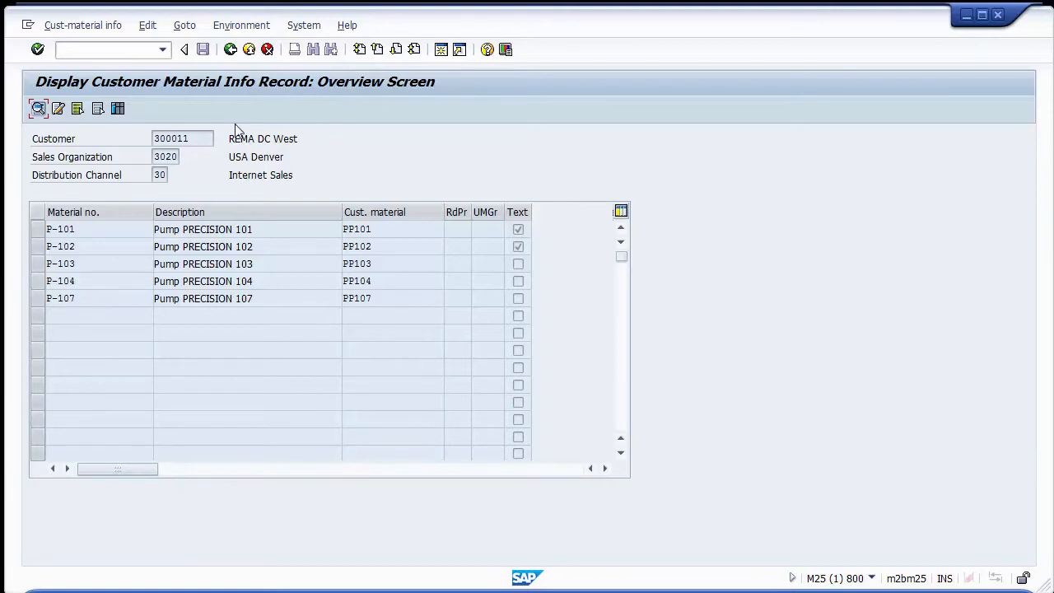
- Open the item details of the P-101 info record and review its material, customer and sales organization fields
click(37, 229)
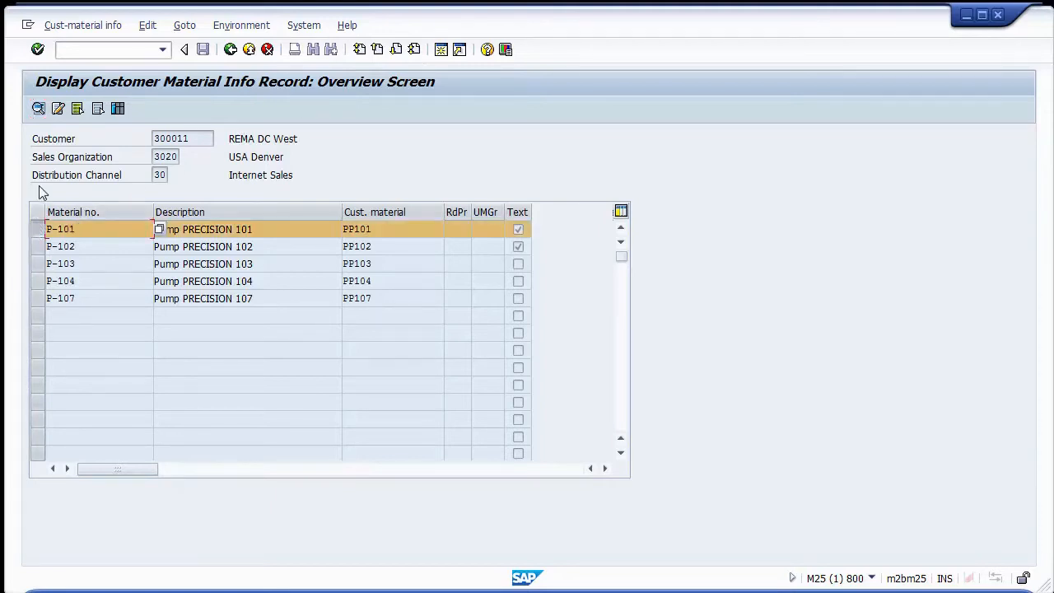
click(38, 110)
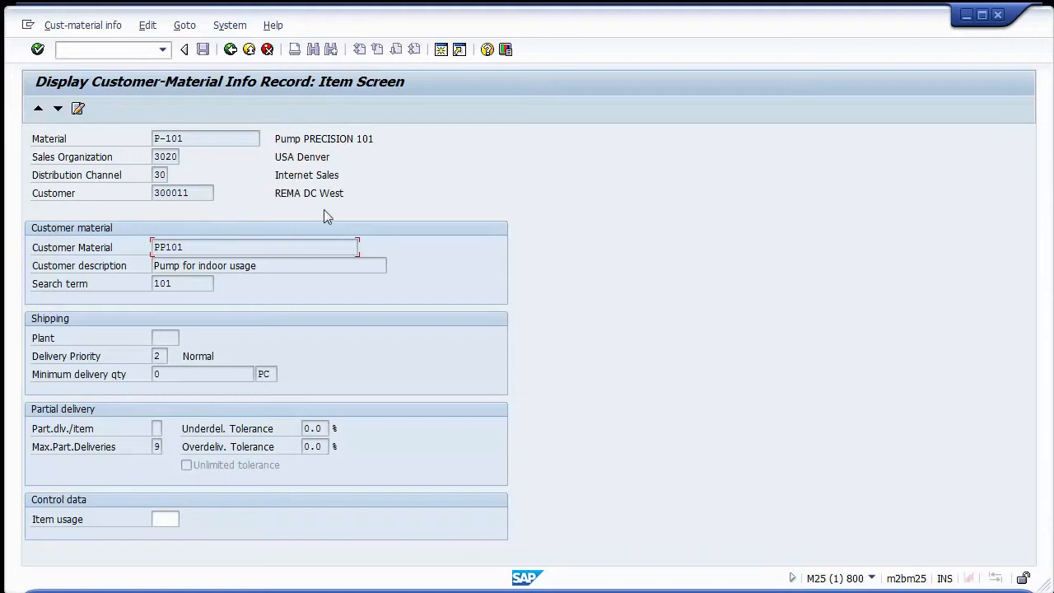
click(235, 139)
click(186, 195)
click(158, 156)
drag(198, 138, 153, 138)
click(190, 140)
- Examine the customer material number, customer description and search term of the P-101 info record
drag(197, 245, 147, 248)
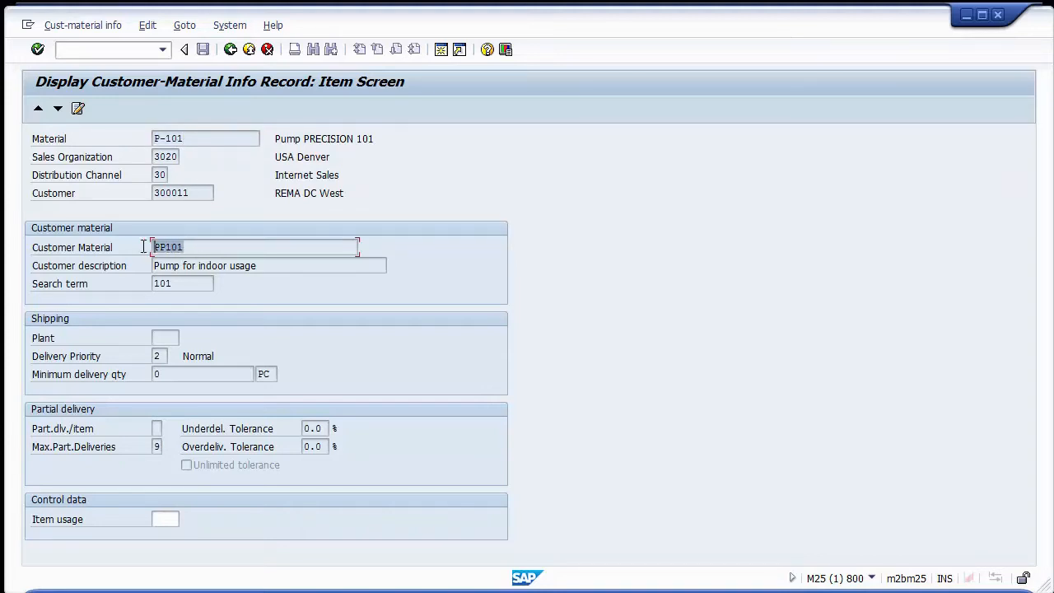
click(216, 249)
drag(266, 265, 127, 264)
click(299, 266)
click(265, 269)
drag(200, 282, 153, 284)
click(202, 285)
double_click(179, 283)
click(187, 283)
drag(182, 265, 147, 266)
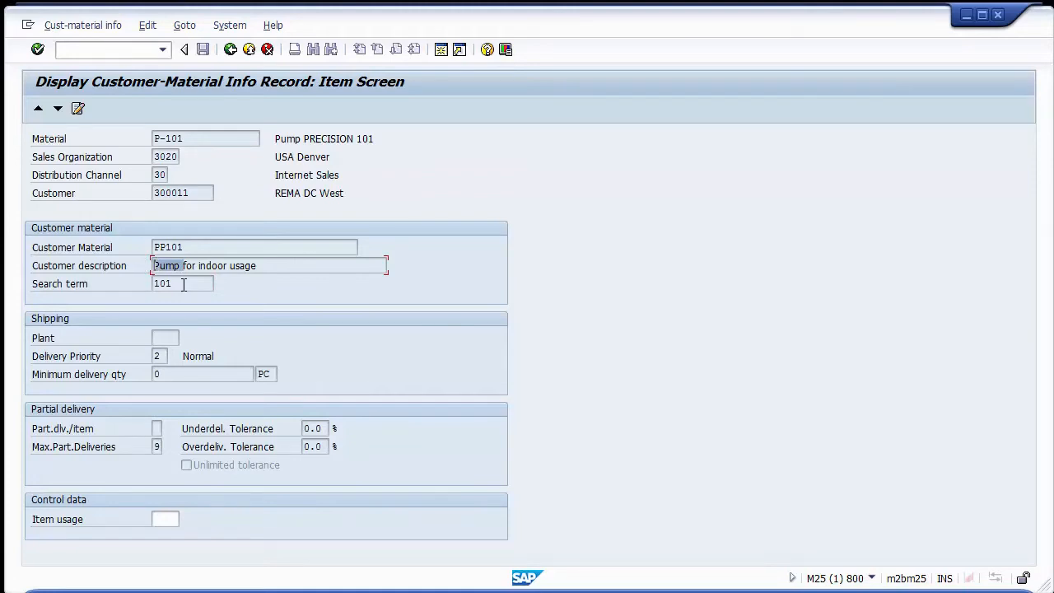
click(193, 248)
drag(206, 284, 128, 283)
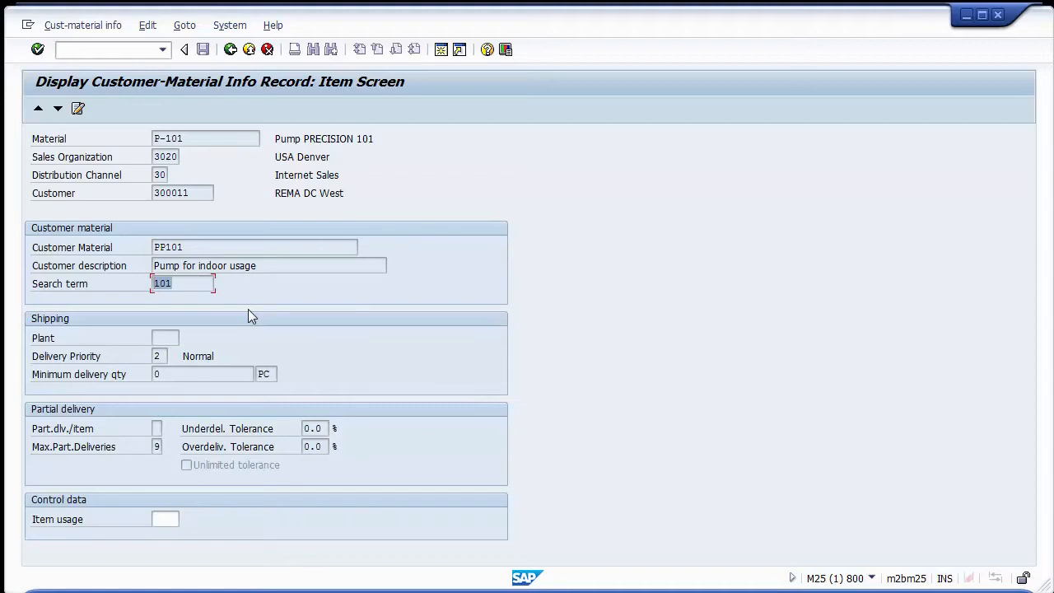
click(265, 267)
click(191, 282)
click(192, 284)
- Examine the shipping data: the plant, the possible delivery priorities without choosing one, and the minimum delivery quantity
click(172, 340)
click(164, 356)
click(176, 357)
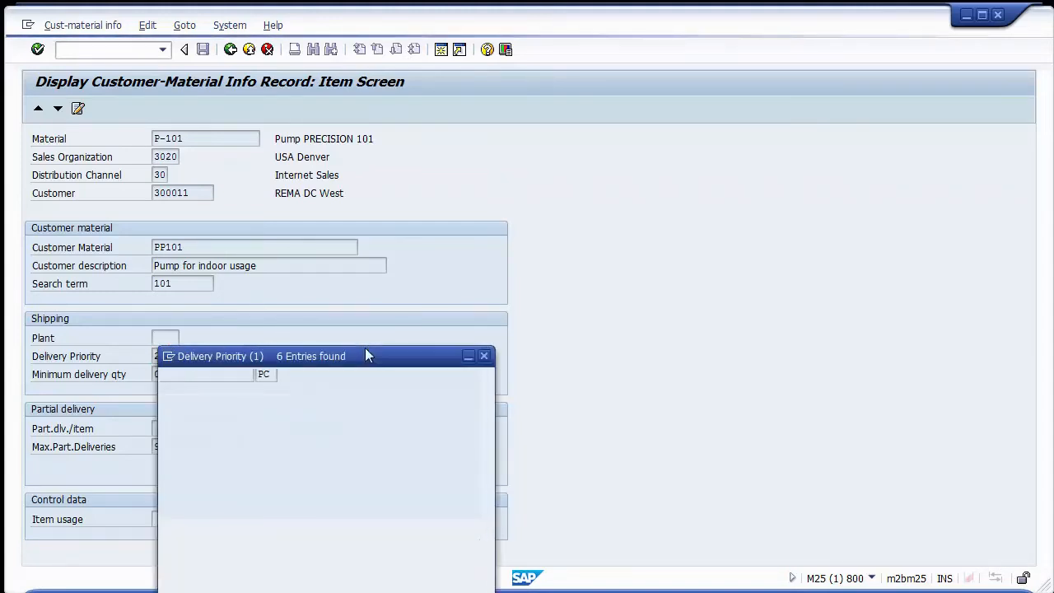
click(243, 234)
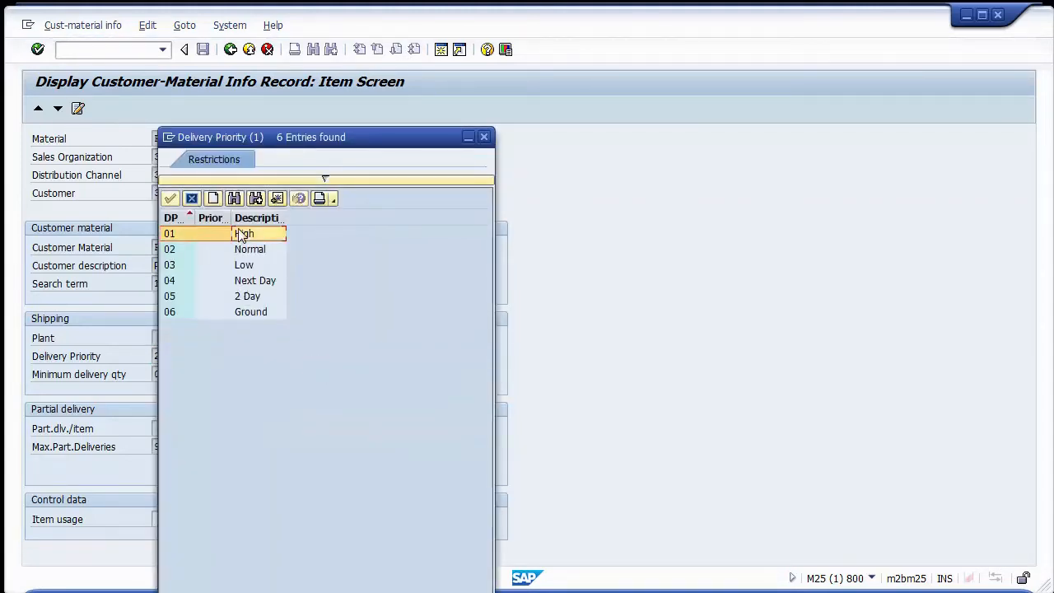
drag(272, 145, 507, 124)
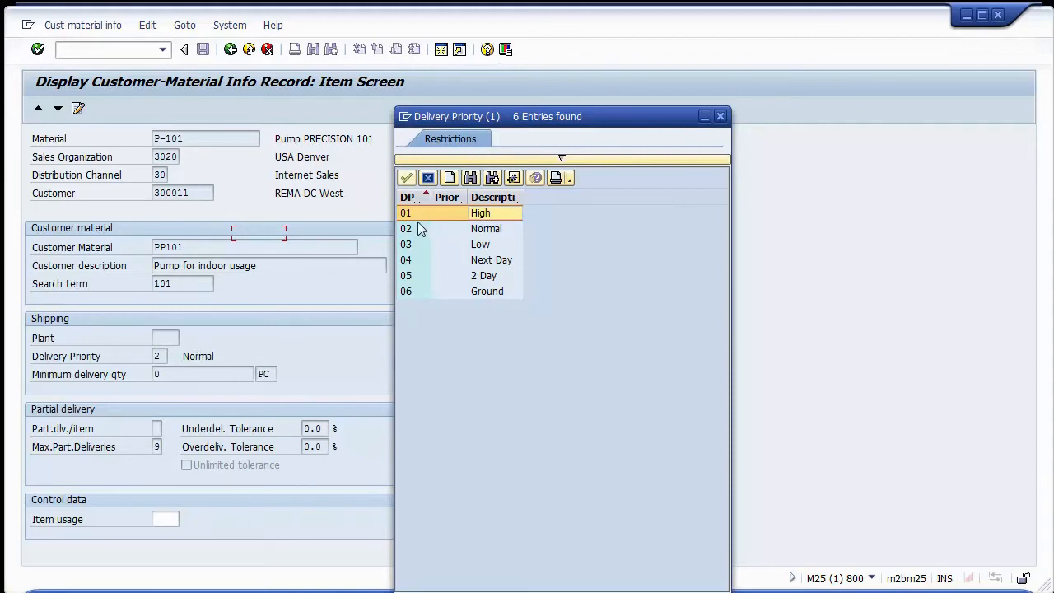
click(416, 279)
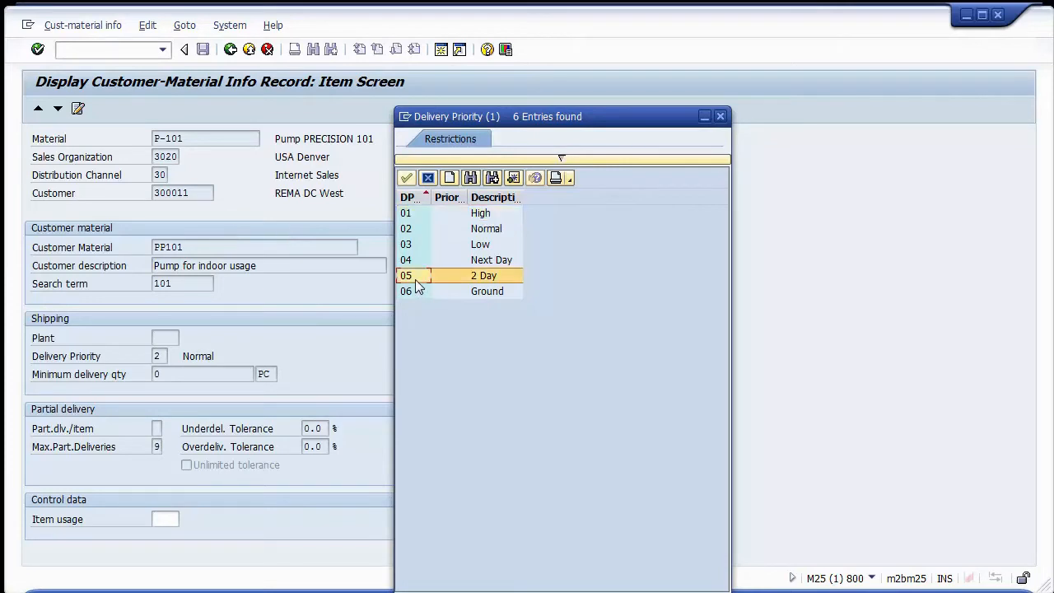
click(720, 117)
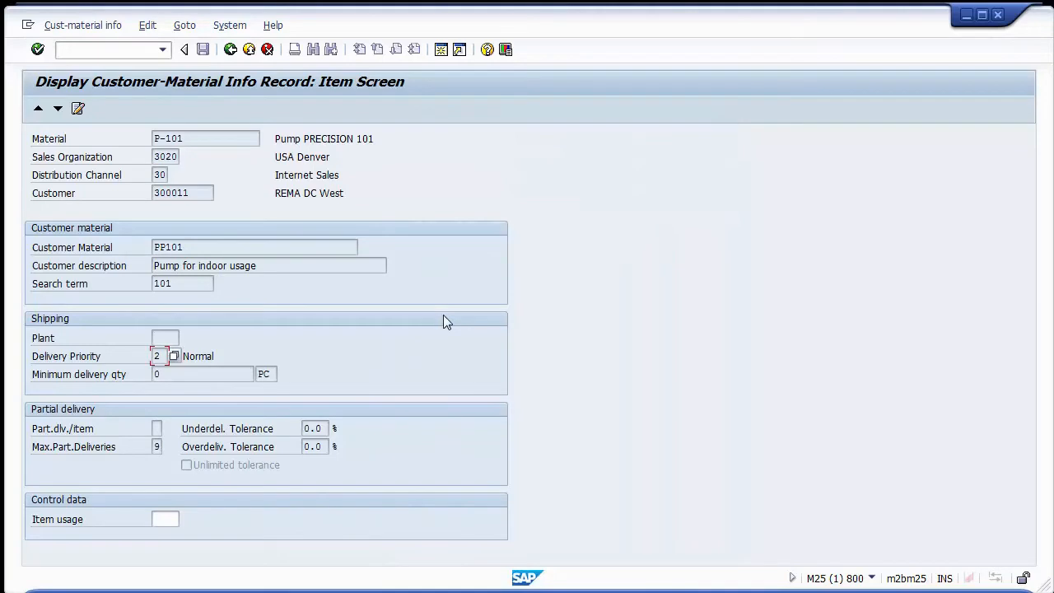
click(227, 375)
drag(228, 379, 130, 377)
- View the possible values for partial delivery at item level, including option D, and close the list without choosing one
click(158, 428)
click(168, 429)
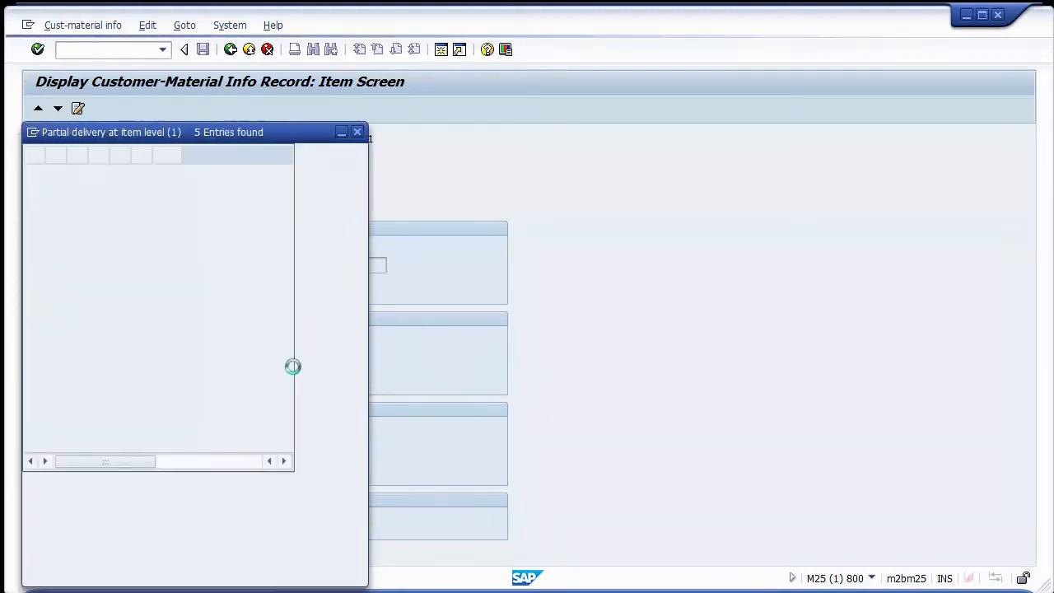
drag(264, 131, 659, 116)
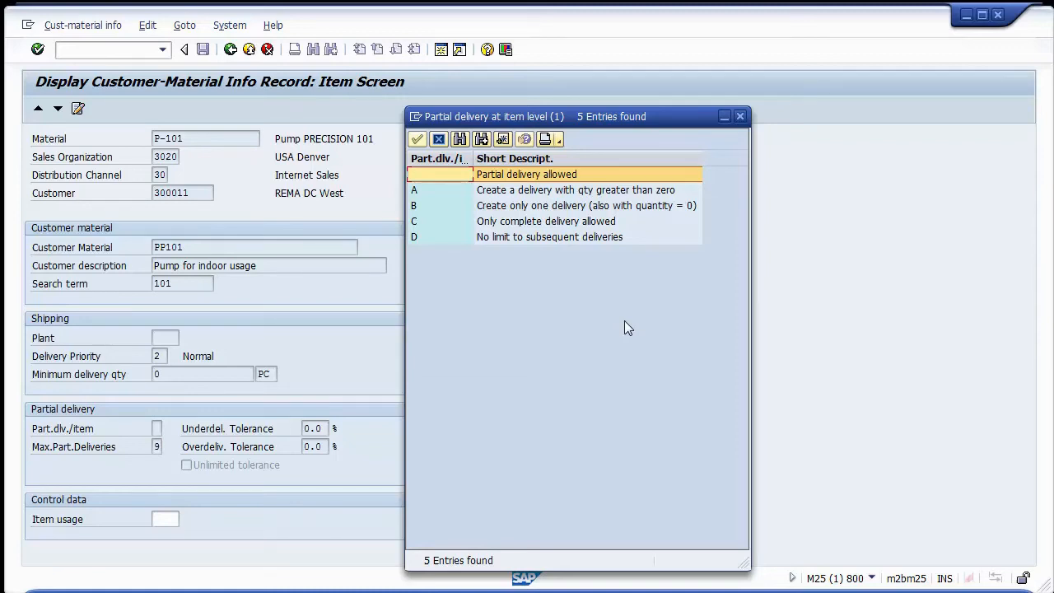
click(558, 237)
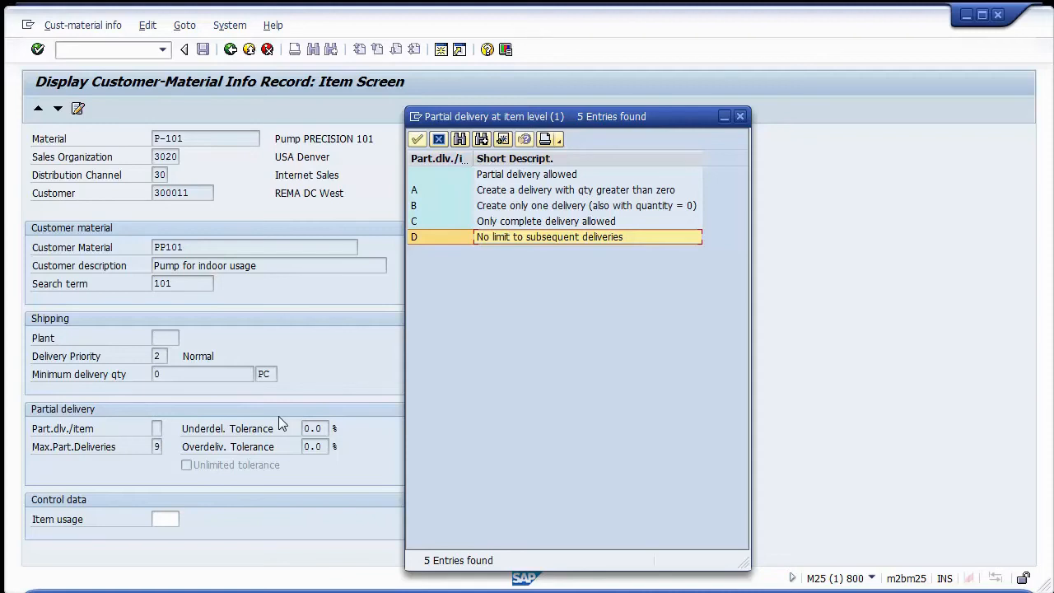
click(739, 116)
- Check the maximum number of partial deliveries and the underdelivery and overdelivery tolerances
click(157, 446)
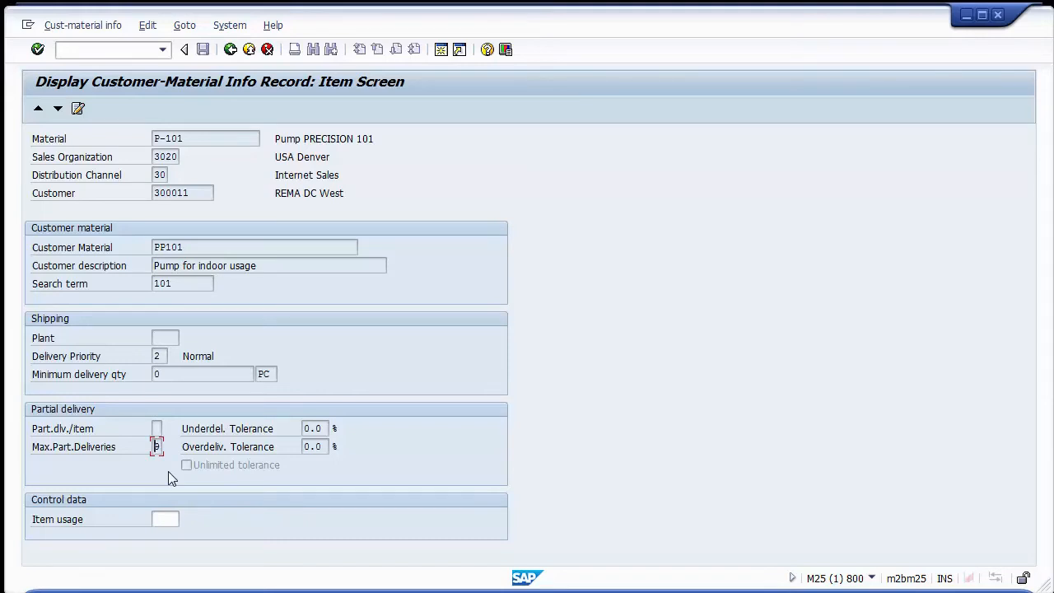
click(323, 427)
click(325, 447)
double_click(323, 427)
double_click(327, 447)
click(327, 448)
- Look through the possible item usage values, close the list without choosing one, and highlight the customer material number
click(164, 521)
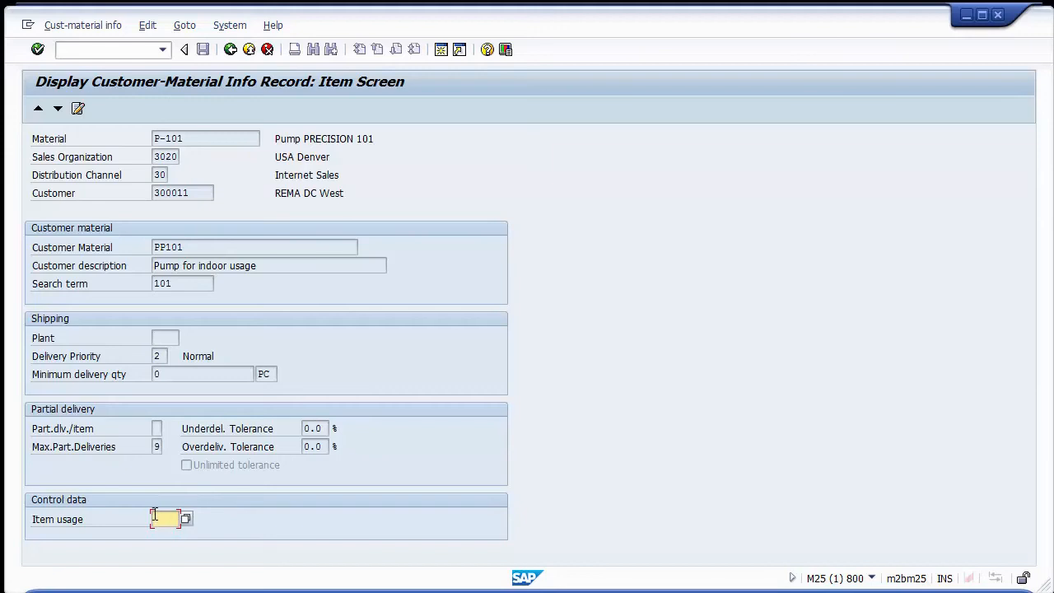
click(188, 520)
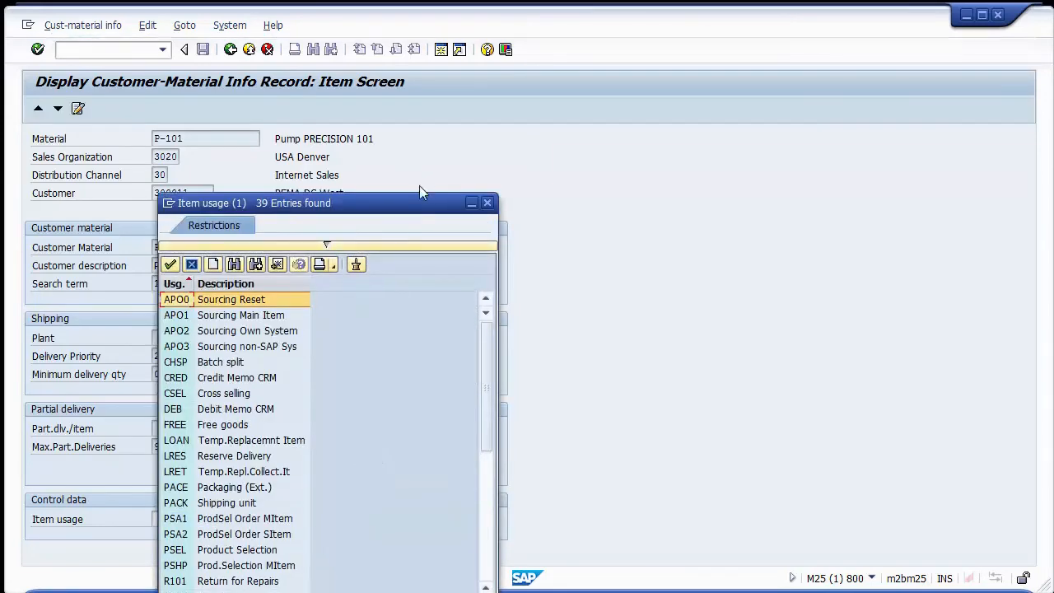
drag(419, 198, 443, 95)
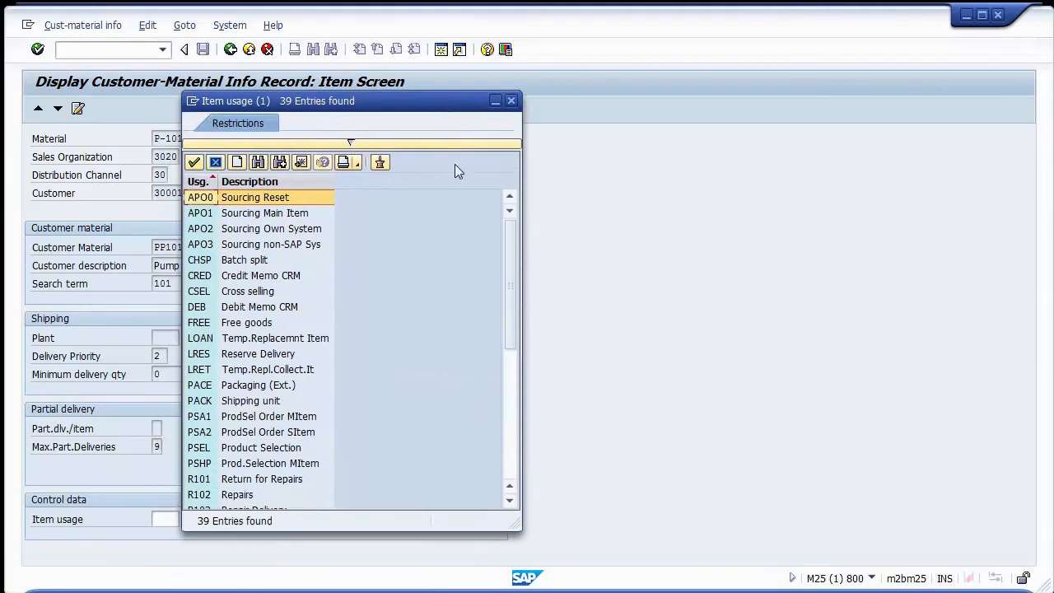
click(508, 463)
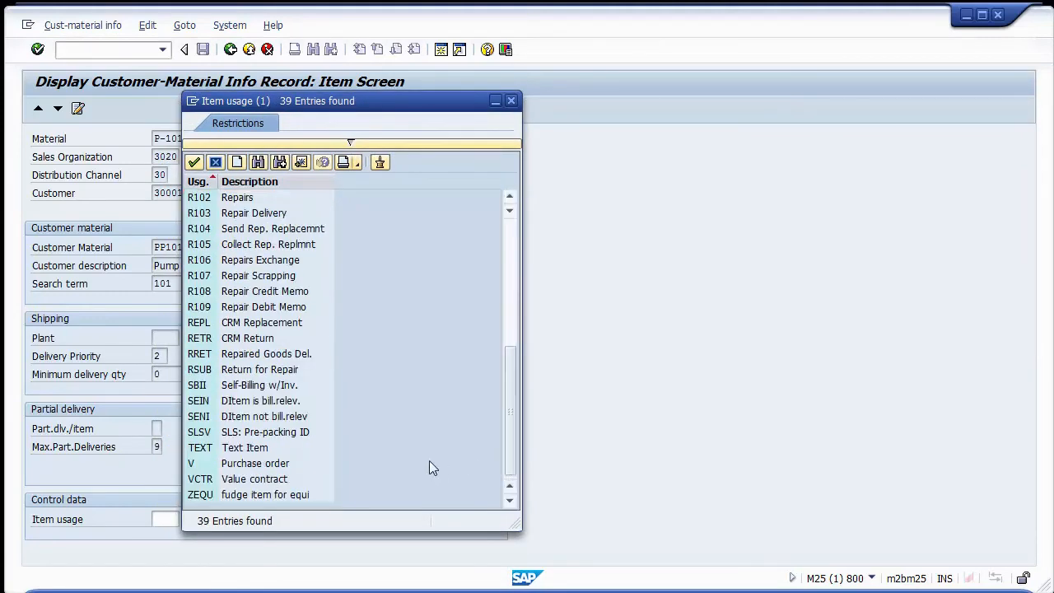
drag(440, 94, 599, 98)
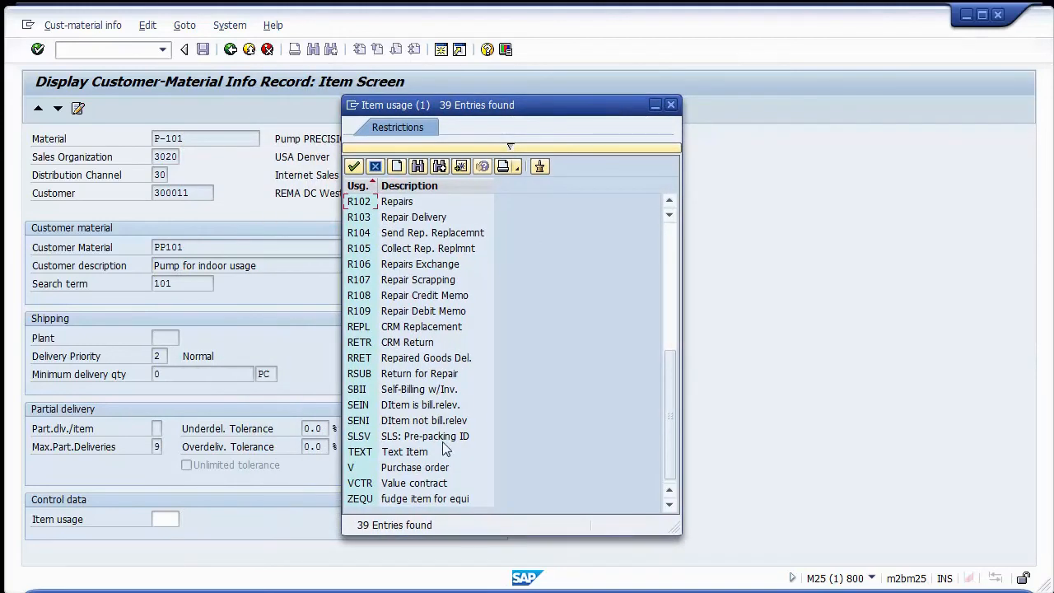
click(418, 498)
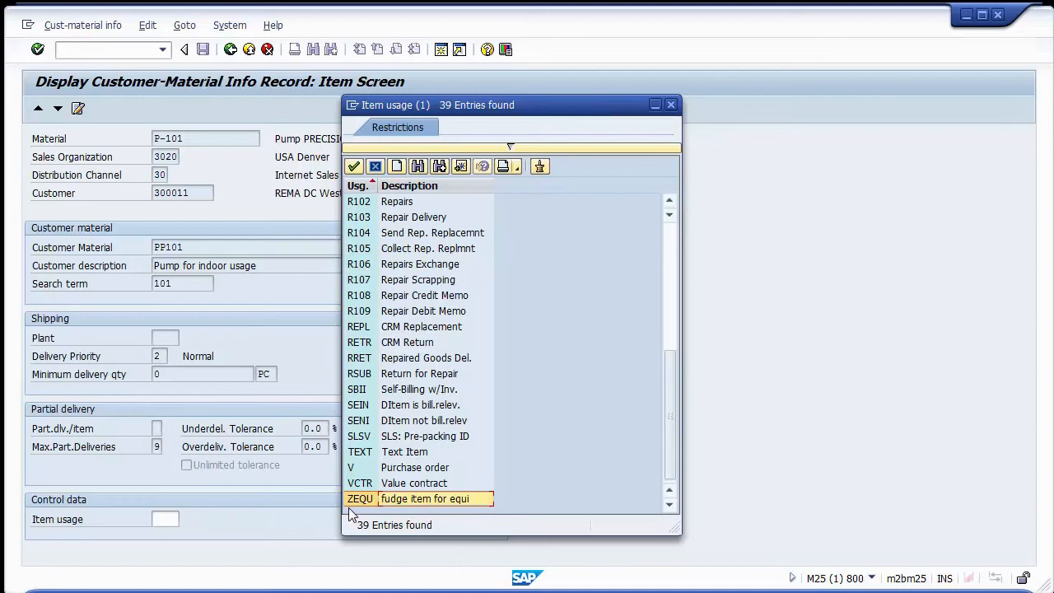
click(387, 452)
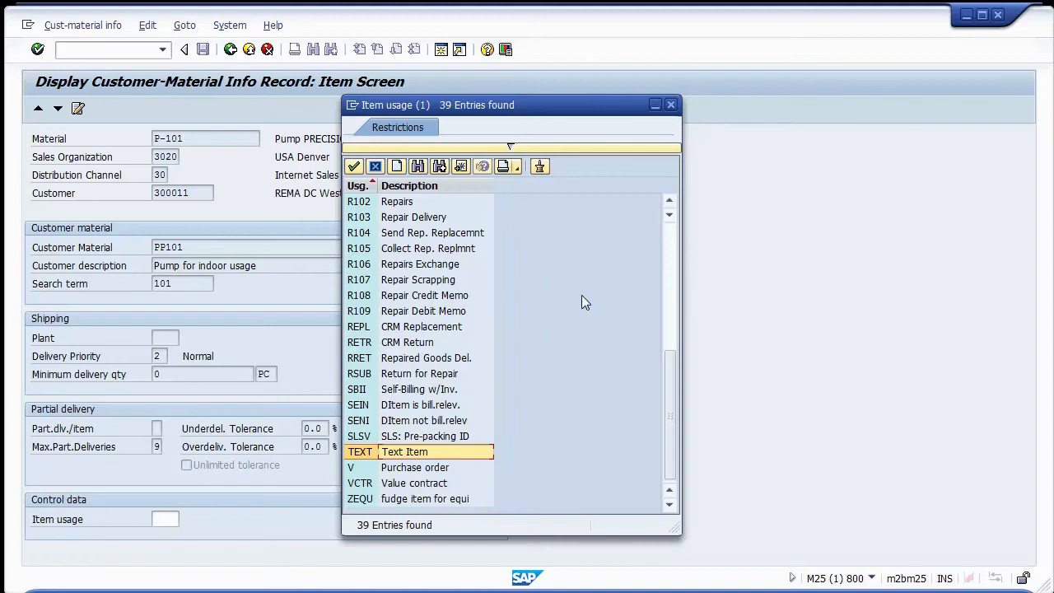
click(670, 106)
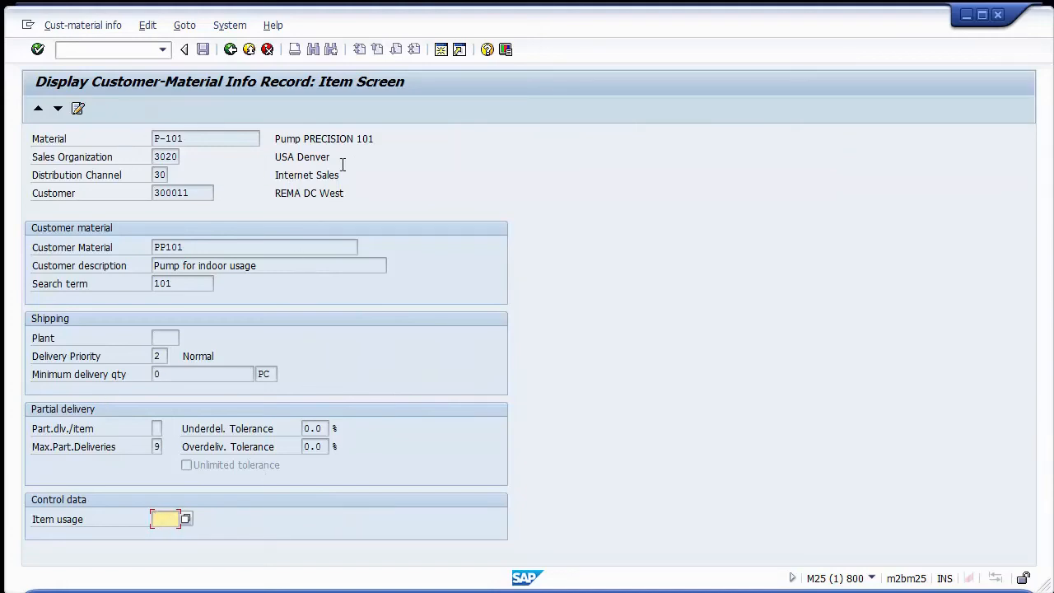
drag(219, 245, 147, 244)
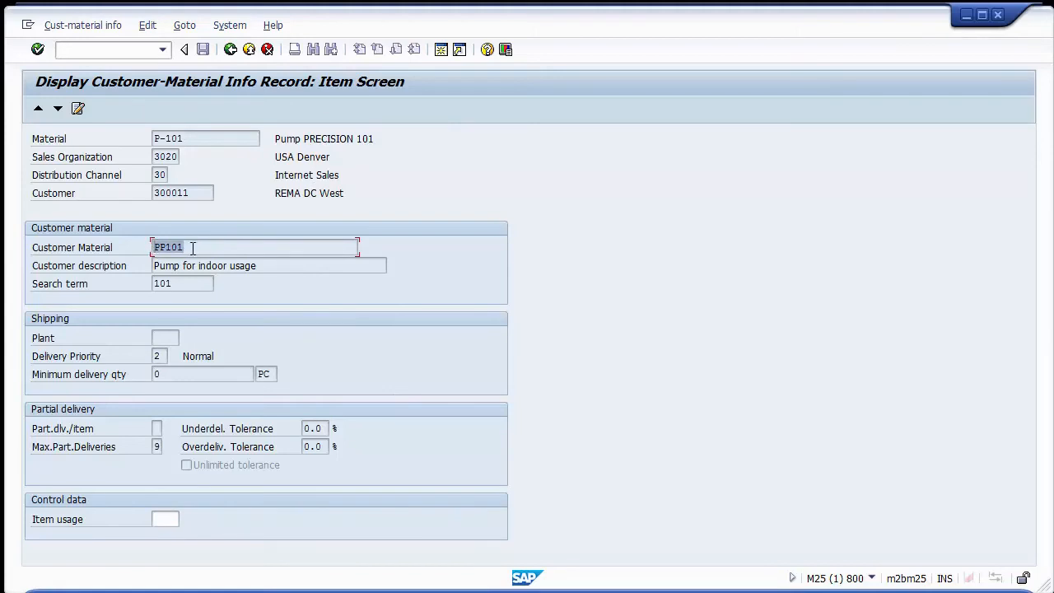
- Review the material, customer material, shipping, partial delivery and item usage fields once more and return to the info record overview
click(210, 142)
click(196, 248)
click(171, 336)
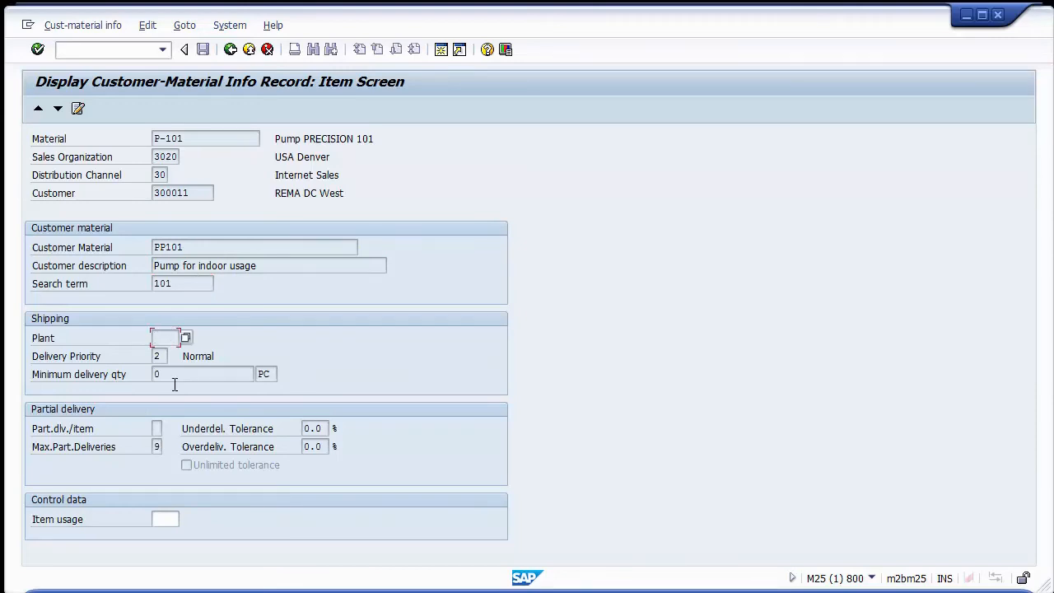
click(163, 356)
click(173, 375)
click(157, 428)
click(157, 446)
click(163, 517)
click(230, 50)
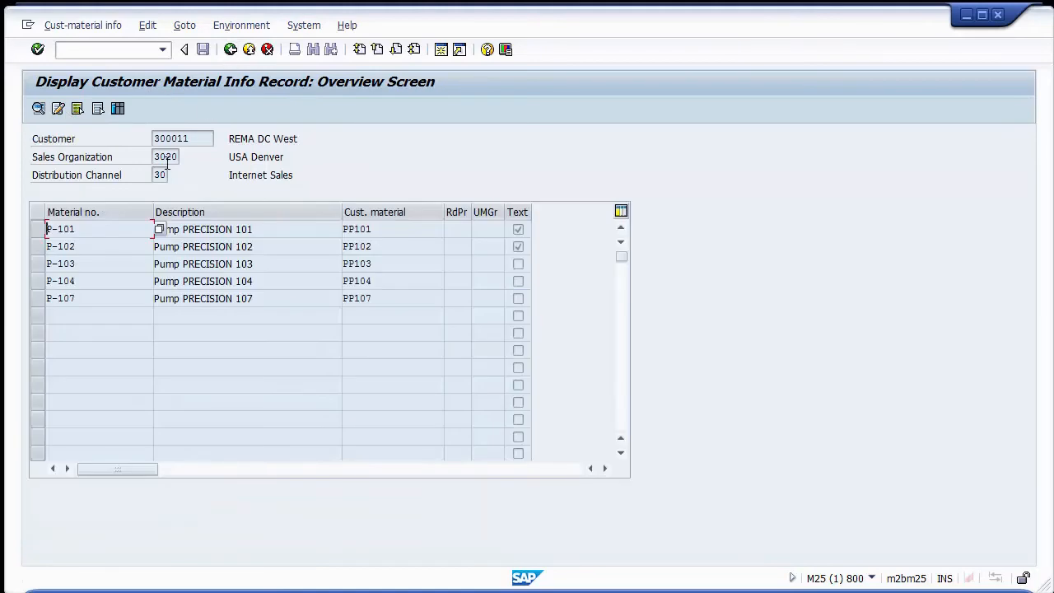
- Show the texts of the P-101 record and check the text's language, description and beginning
click(37, 231)
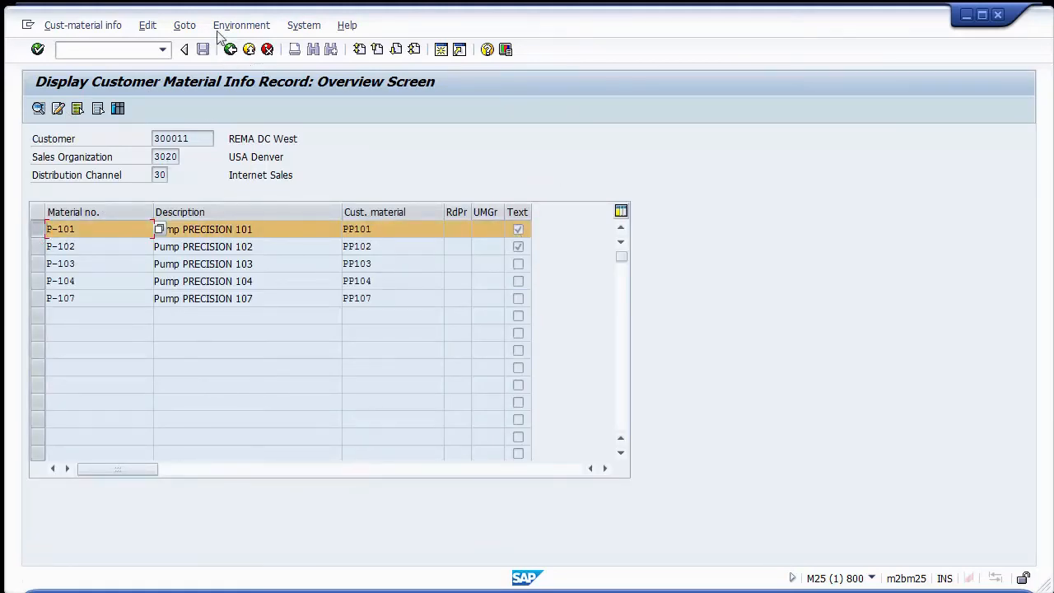
click(185, 25)
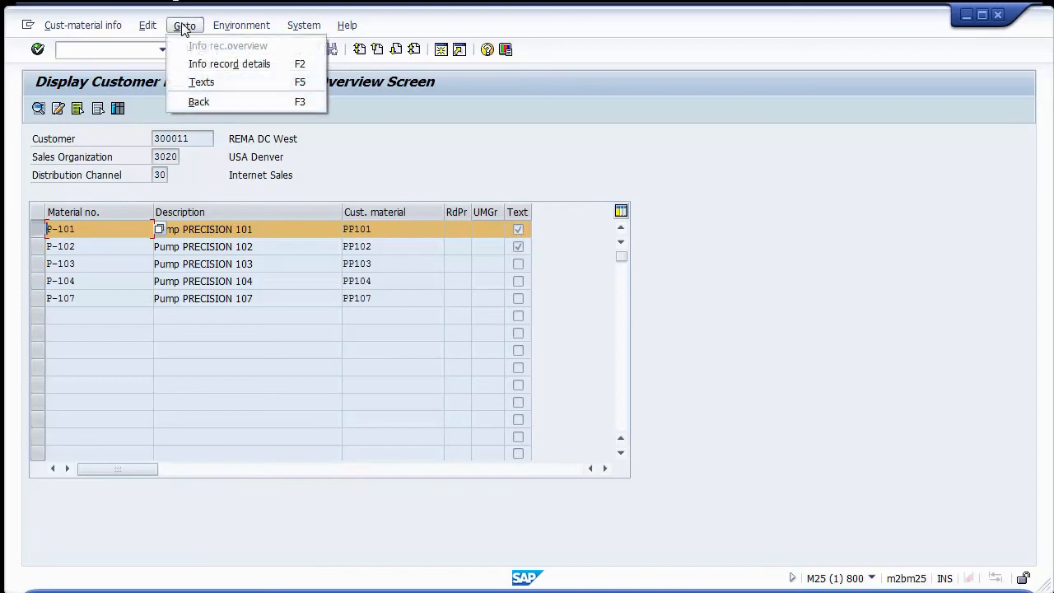
click(215, 83)
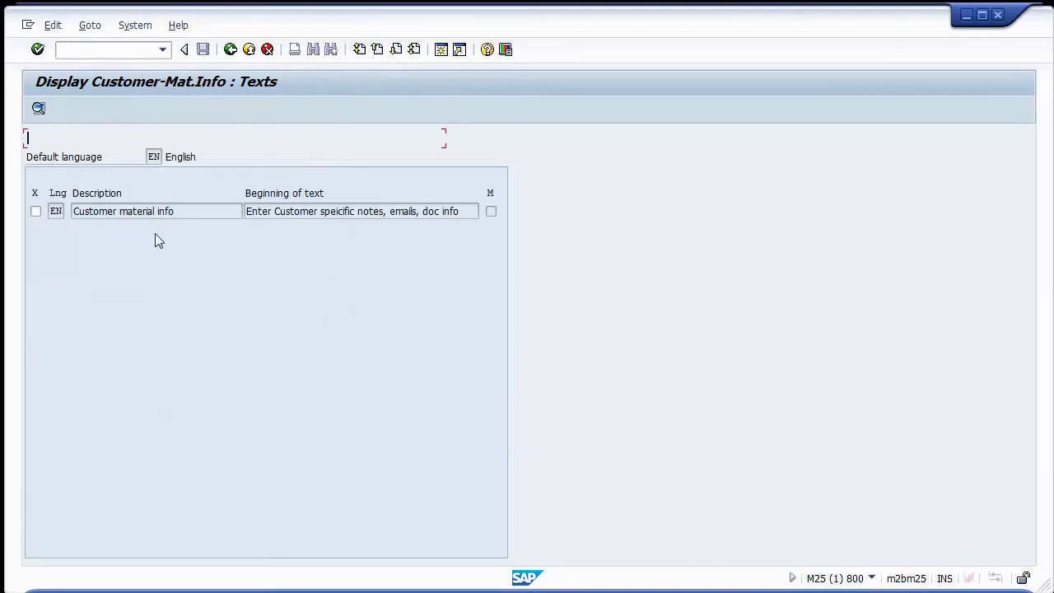
drag(159, 208, 53, 213)
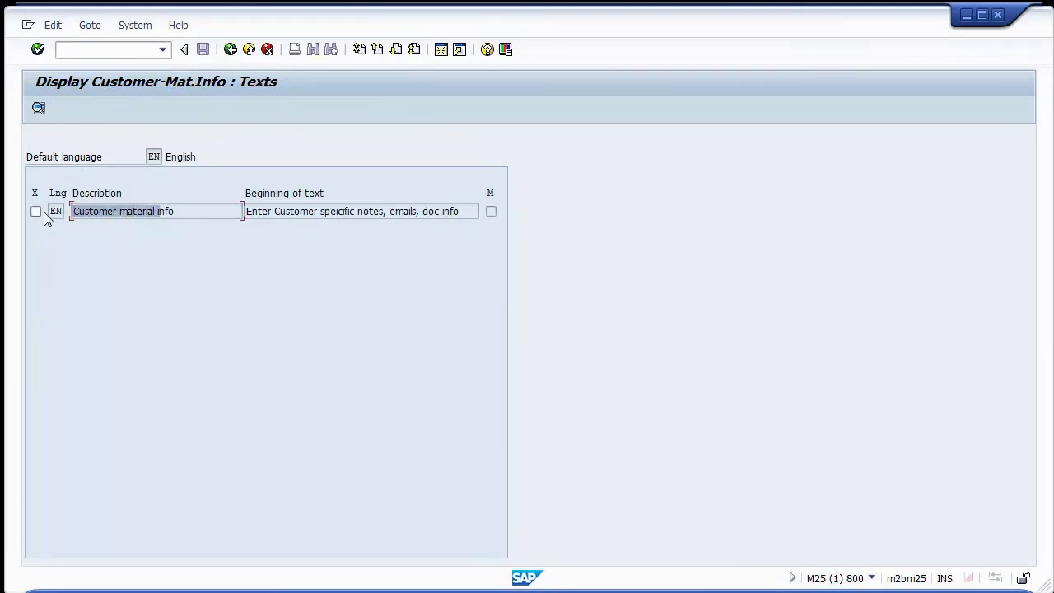
click(54, 211)
drag(246, 211, 488, 198)
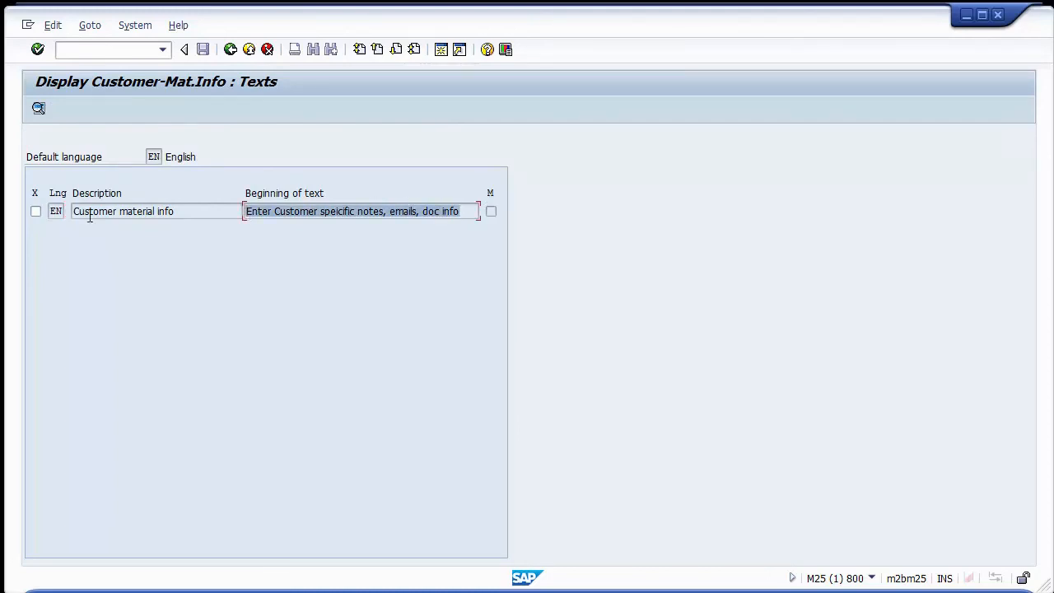
- View the full customer material info text for P-101 and go back to the info record overview
click(38, 211)
click(37, 107)
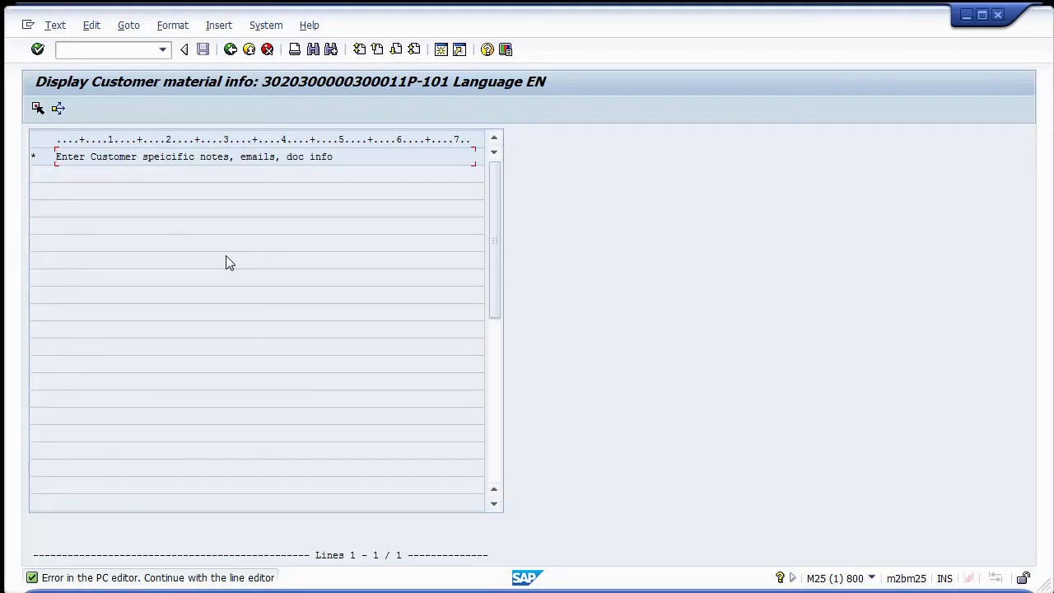
click(231, 50)
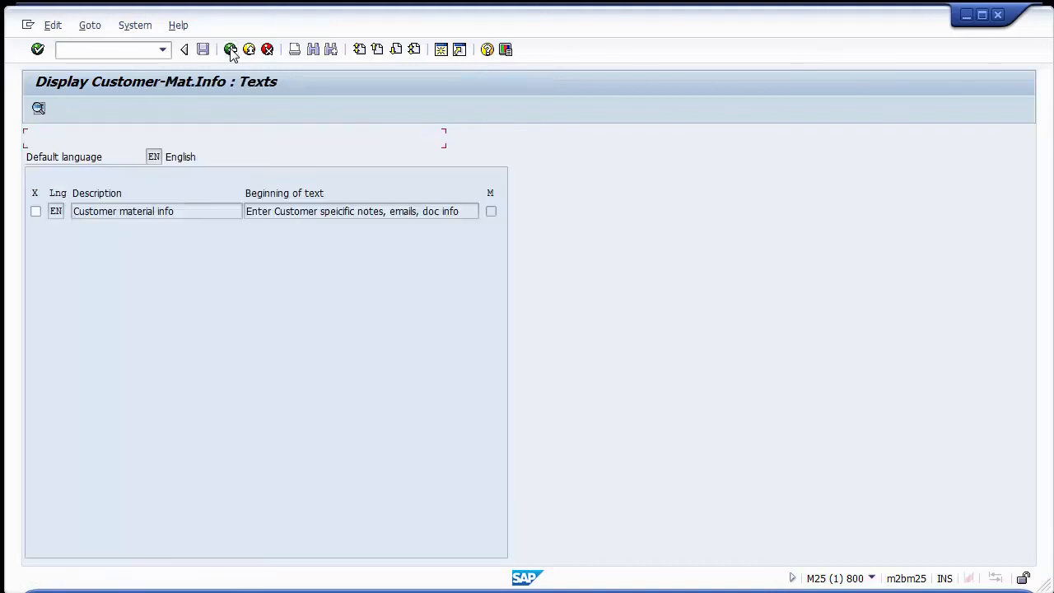
click(231, 50)
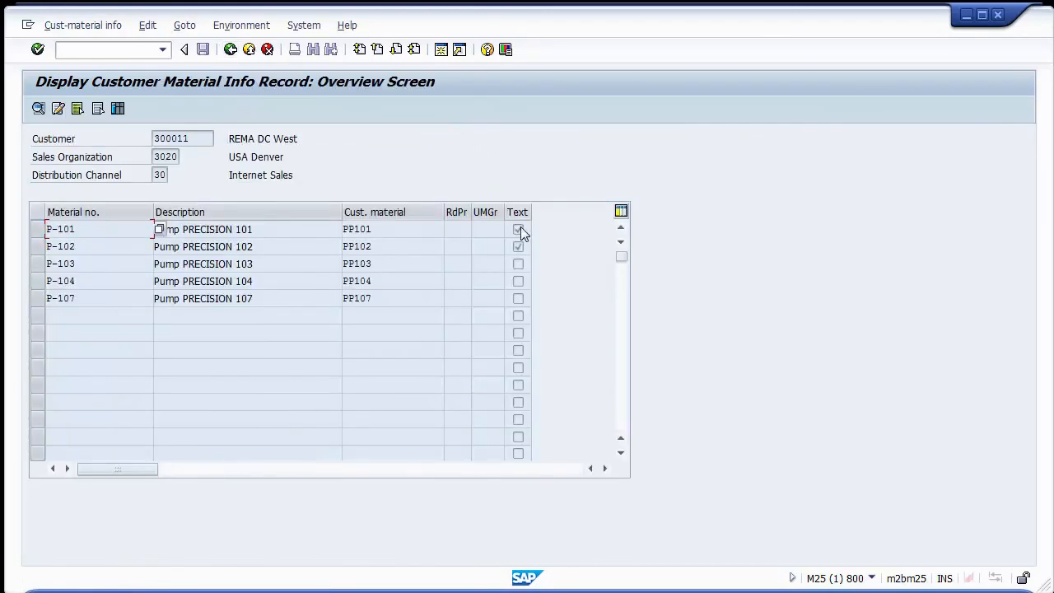
- Check the text indicators of the listed materials in the overview
click(520, 231)
click(519, 299)
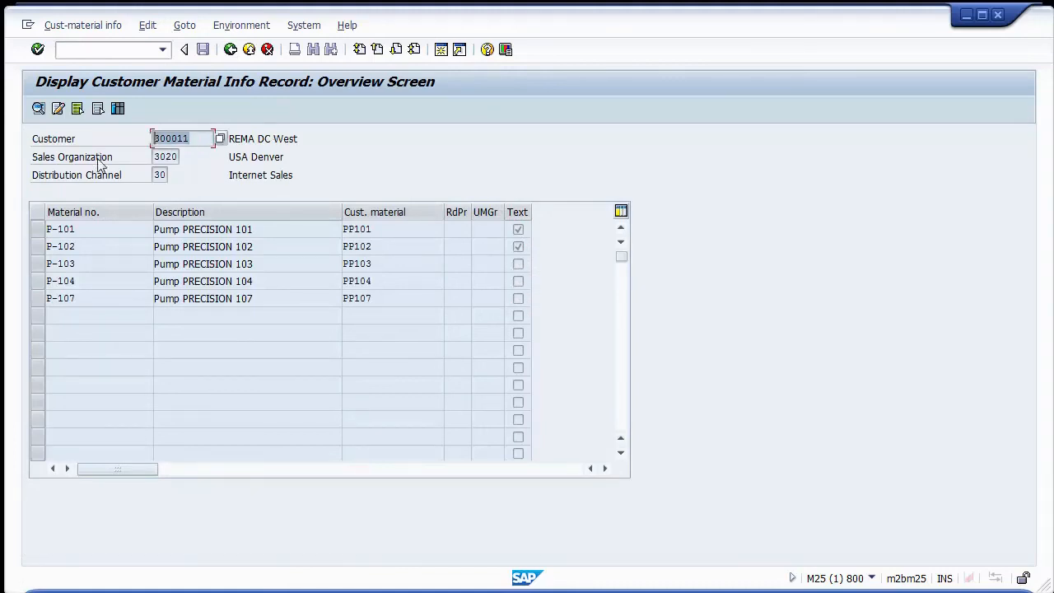
click(516, 234)
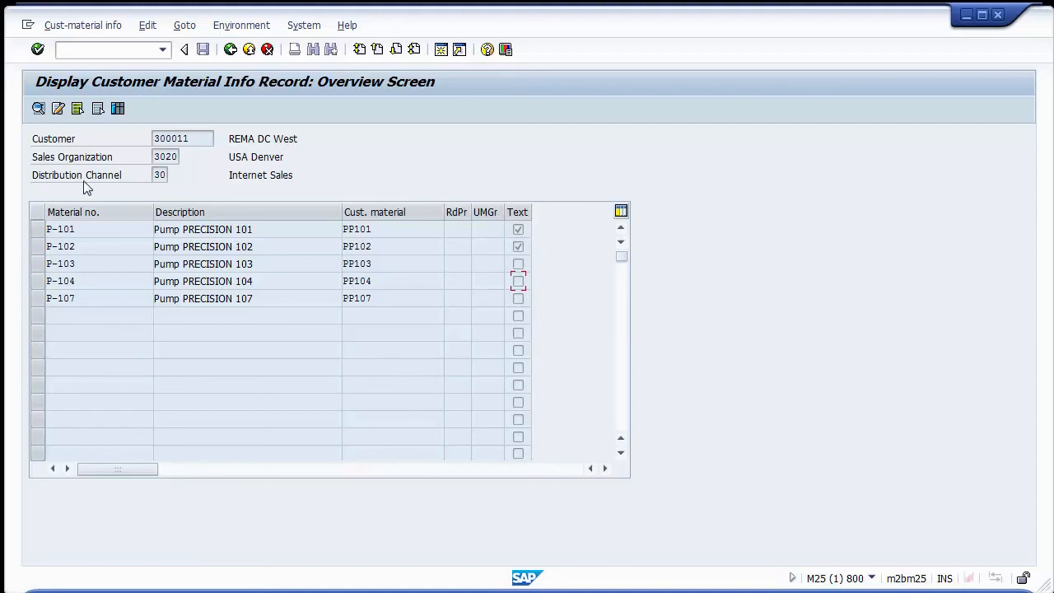
- Select all info records, deselect P-104 and P-102, and clear the remaining selection
click(78, 109)
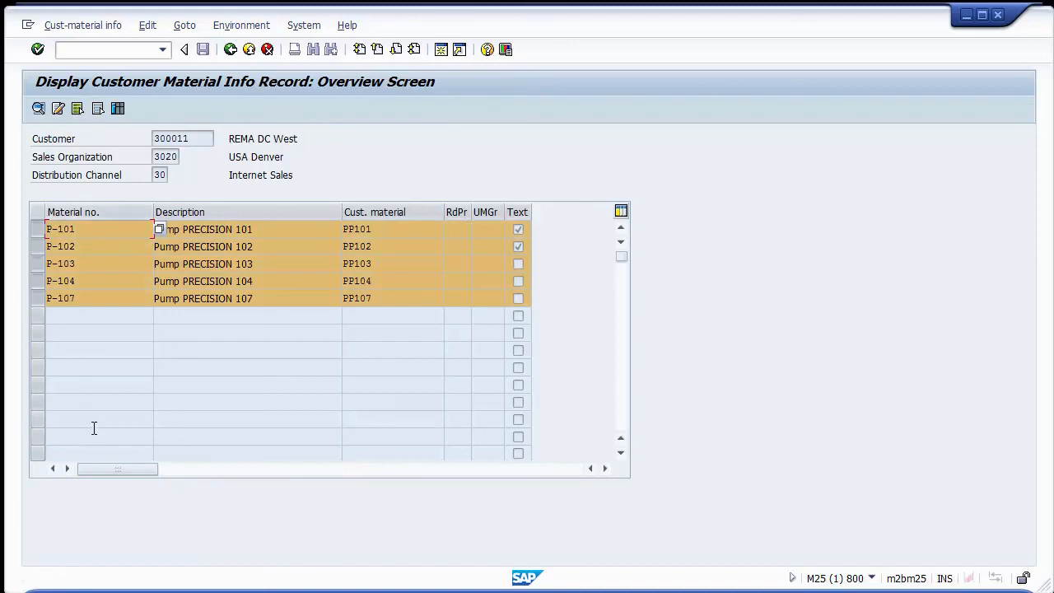
click(38, 281)
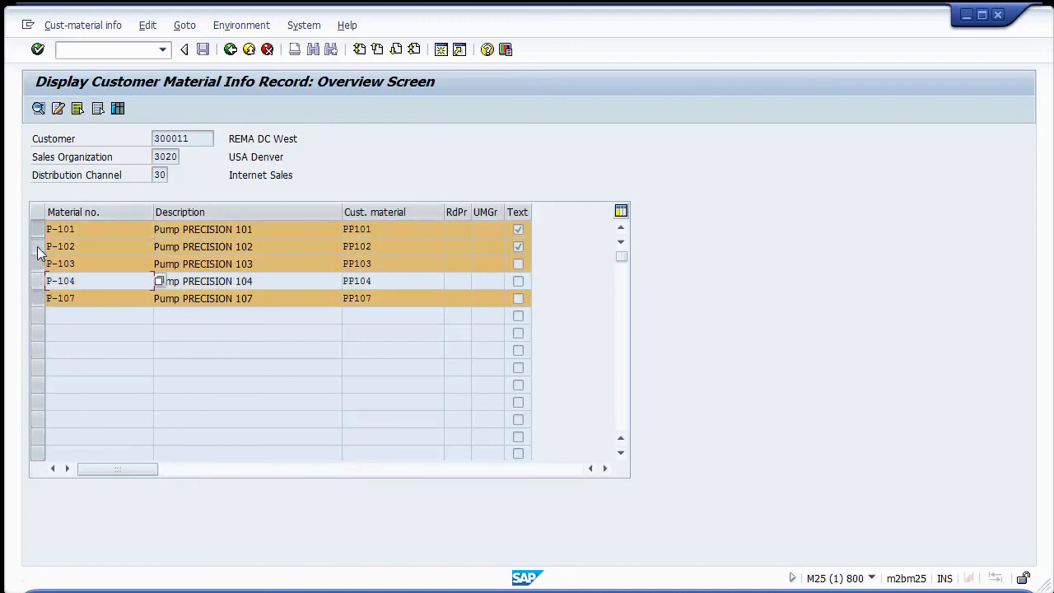
click(38, 247)
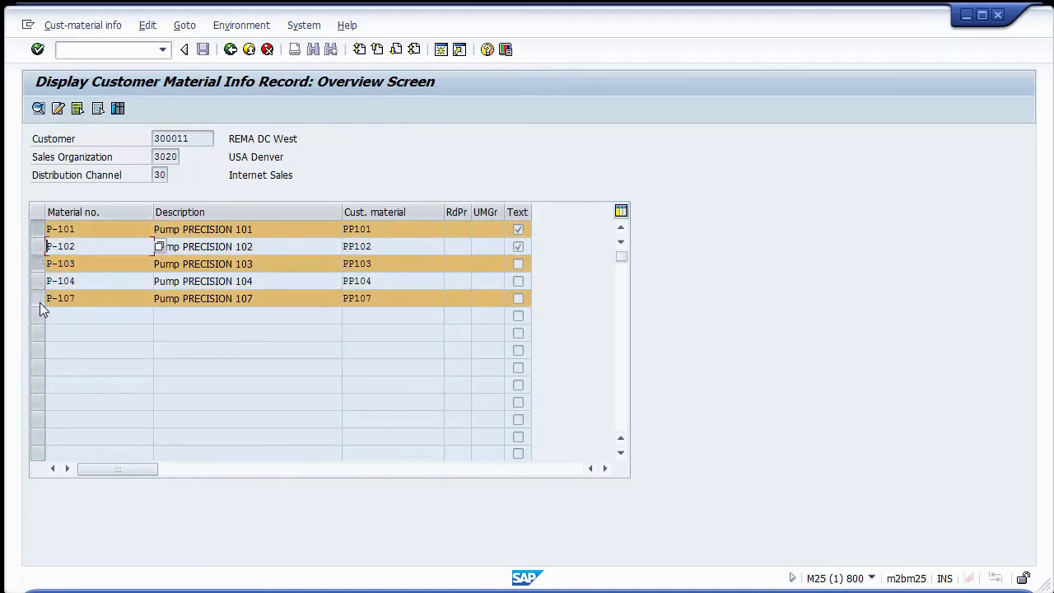
click(97, 109)
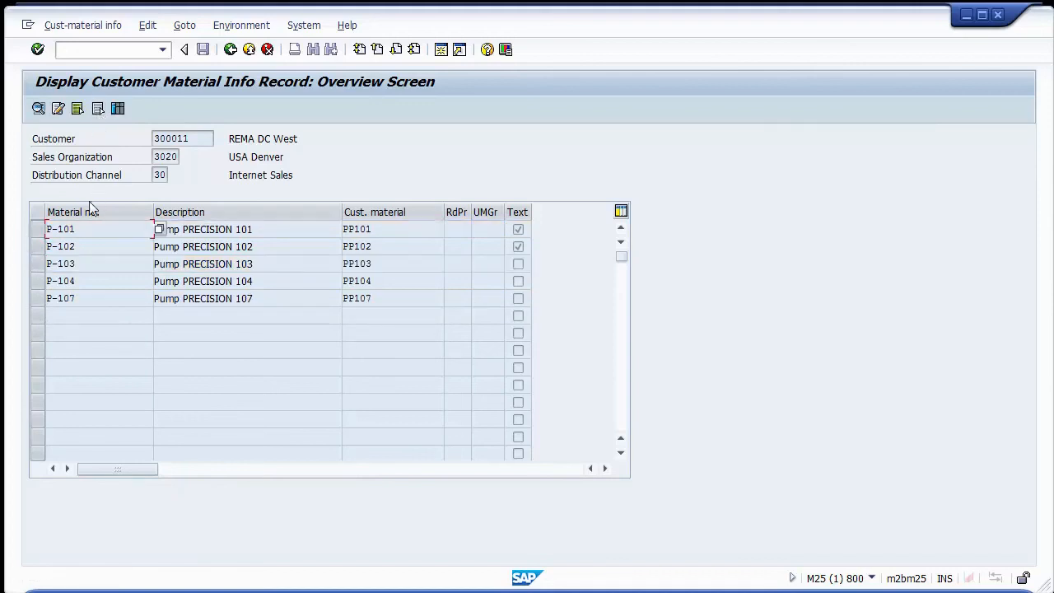
- Select the info records for P-101, P-107 and P-103 and show them in a detailed list
click(38, 230)
click(38, 298)
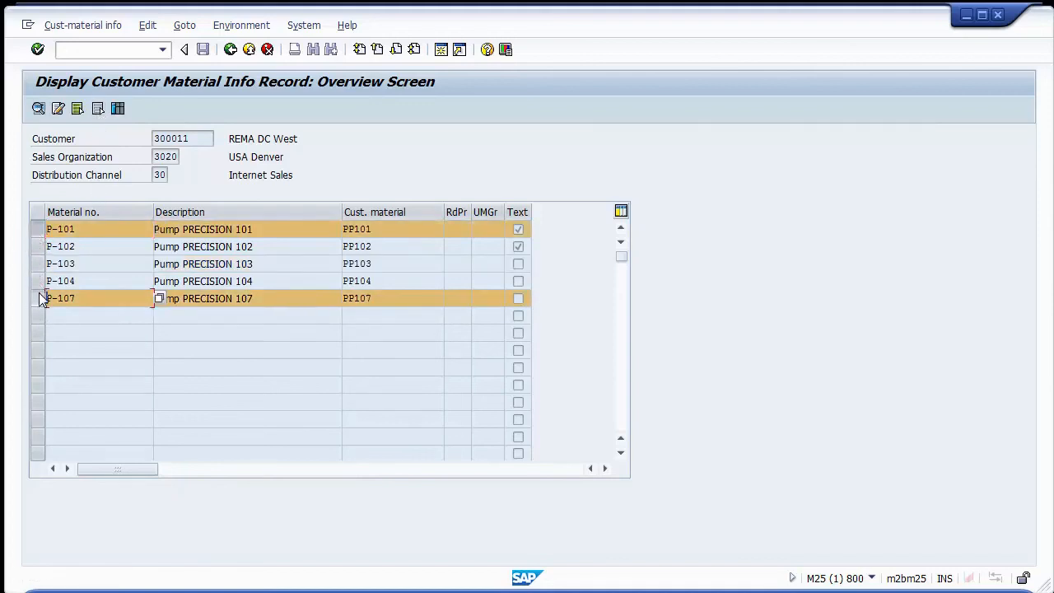
click(38, 263)
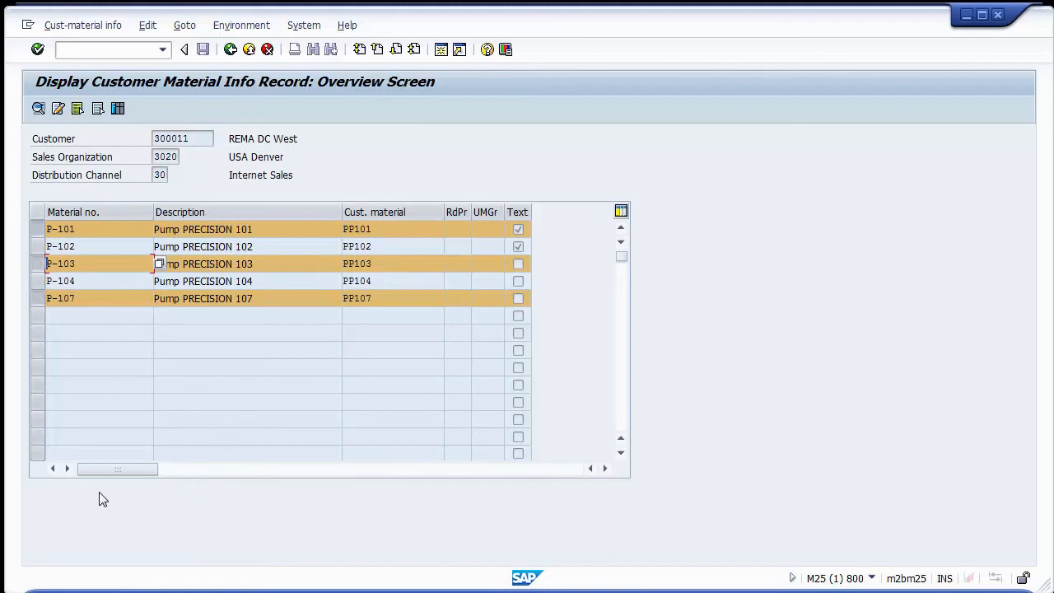
click(117, 109)
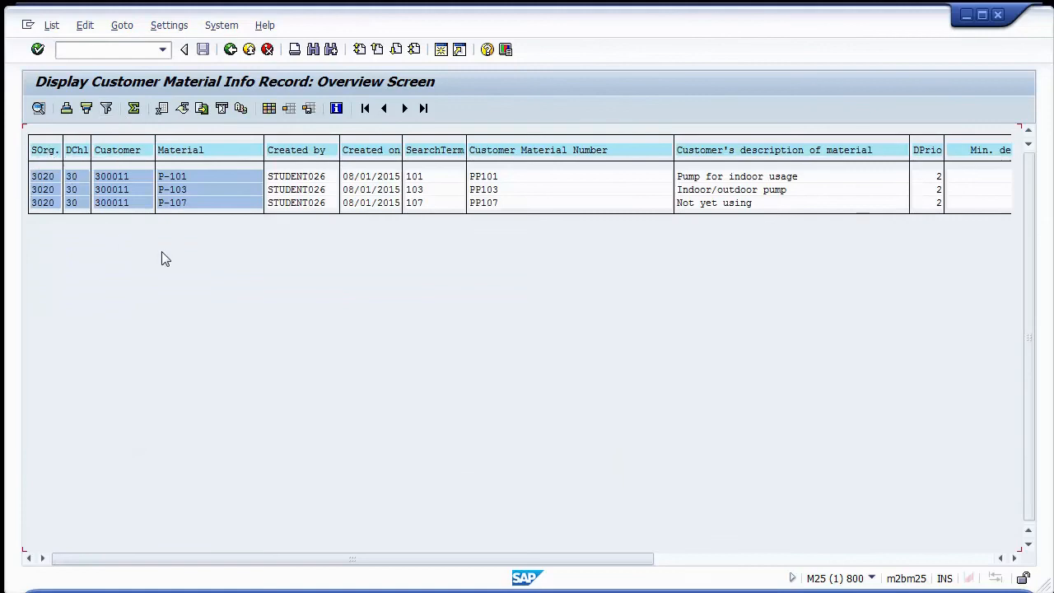
- Export the detailed list in Excel MHTML format as "export" in the tmp folder, and return to the info record overview
click(856, 560)
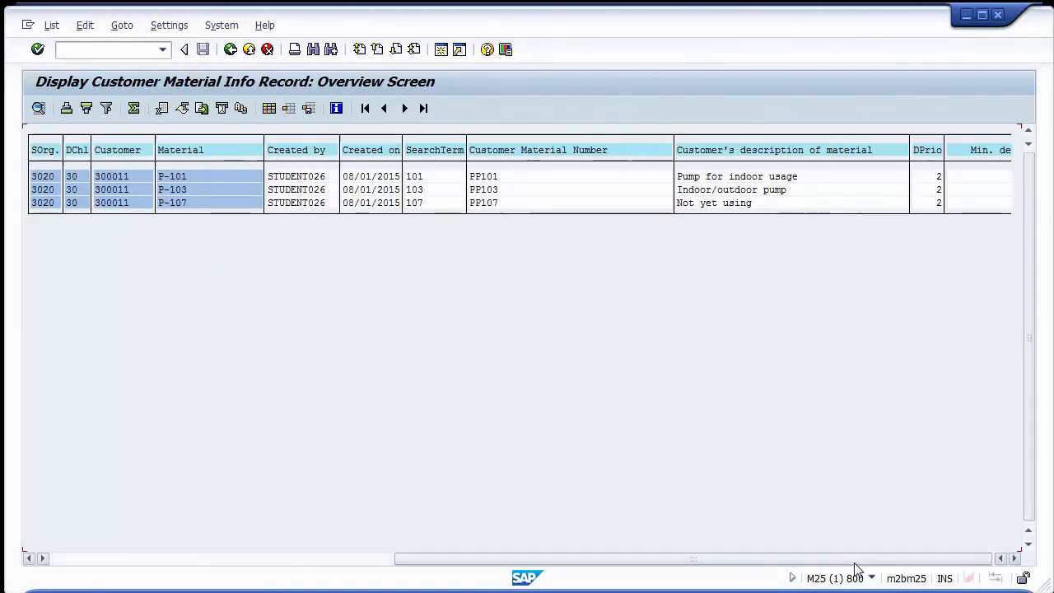
drag(853, 563, 310, 518)
click(141, 559)
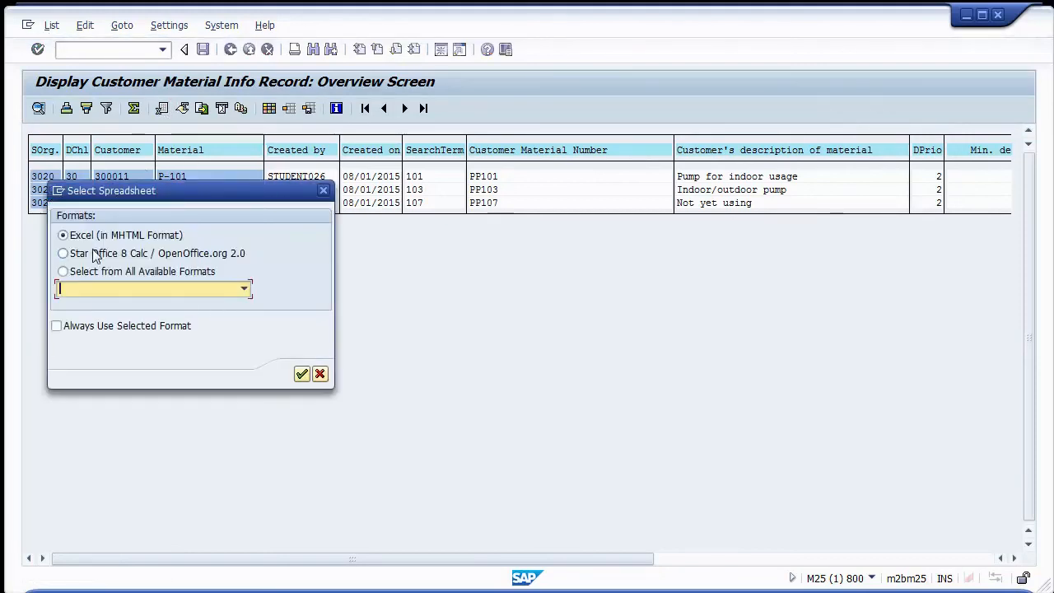
click(306, 373)
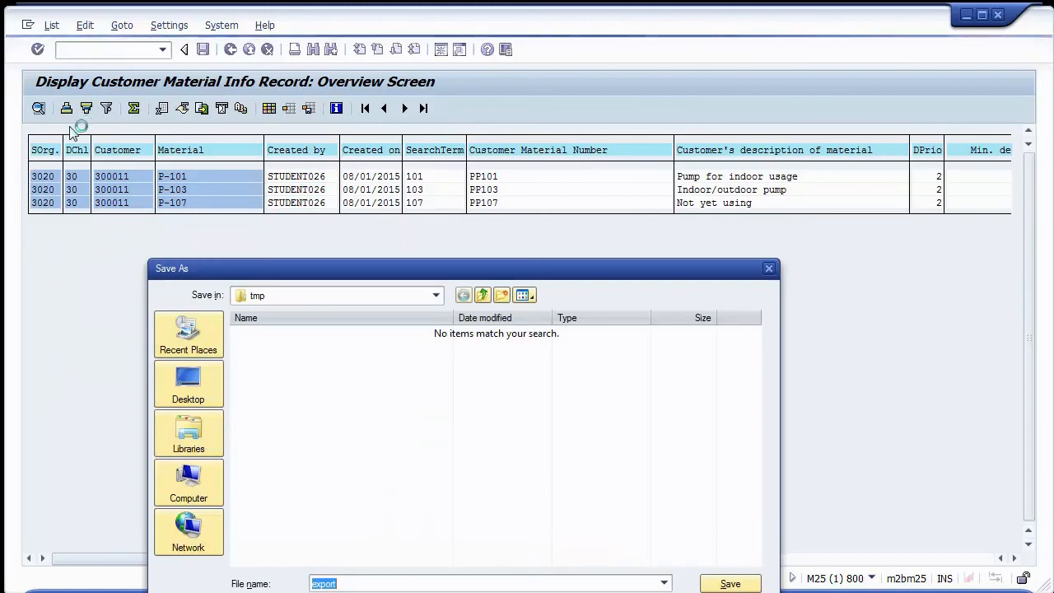
click(726, 582)
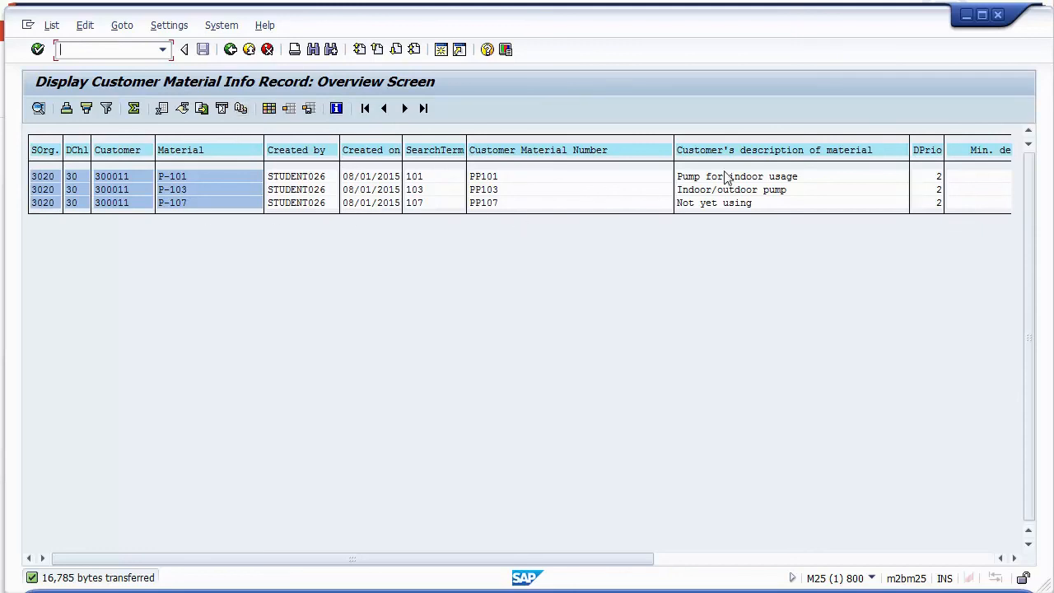
click(230, 49)
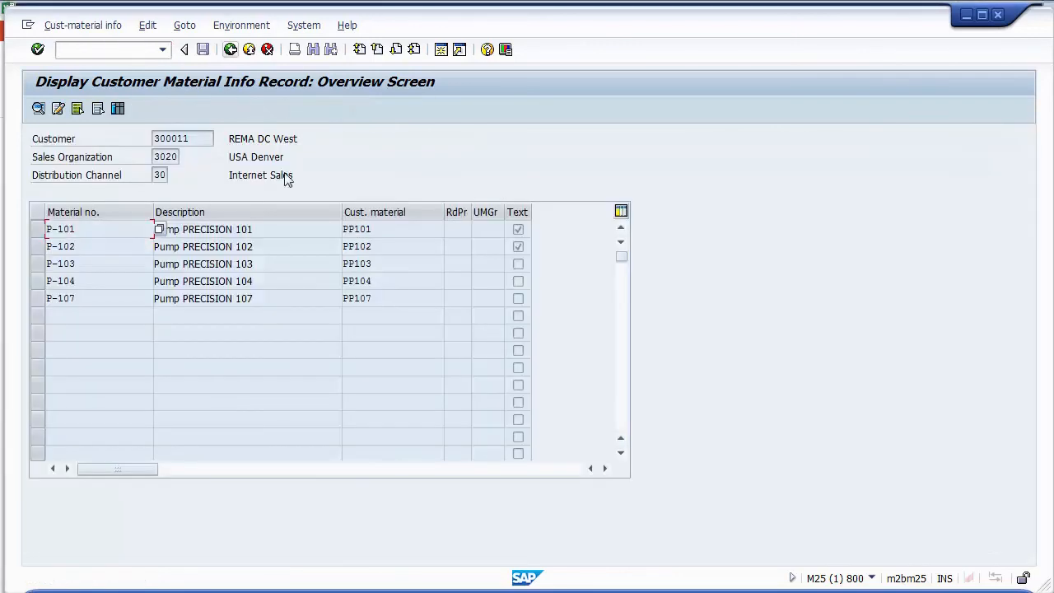